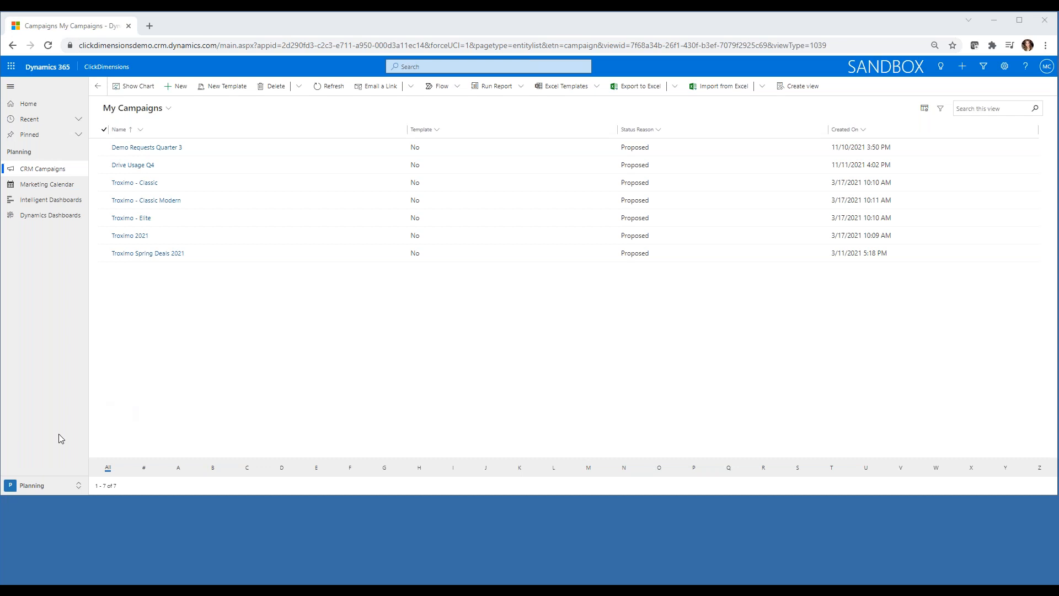
Switch to the Settings and Support area and open the Connectors configuration list.
left_click(33, 486)
left_click(33, 469)
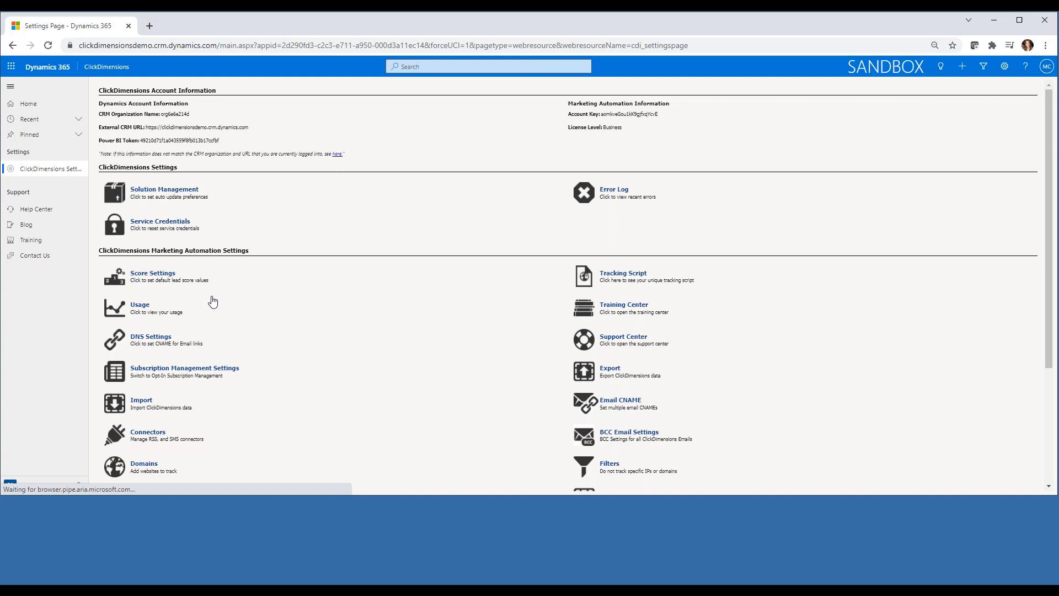
scroll(213, 301, "down", 1)
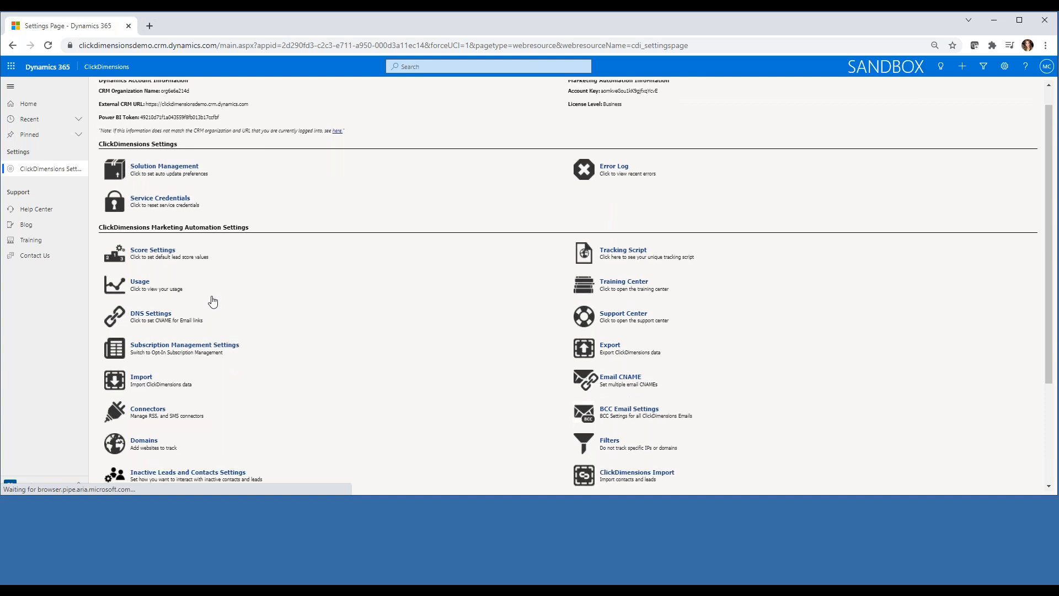
scroll(212, 301, "down", 3)
left_click(167, 415)
Resize and reposition the Connector Configuration window so its footer is visible.
left_click_drag(0, 38, 539, 54)
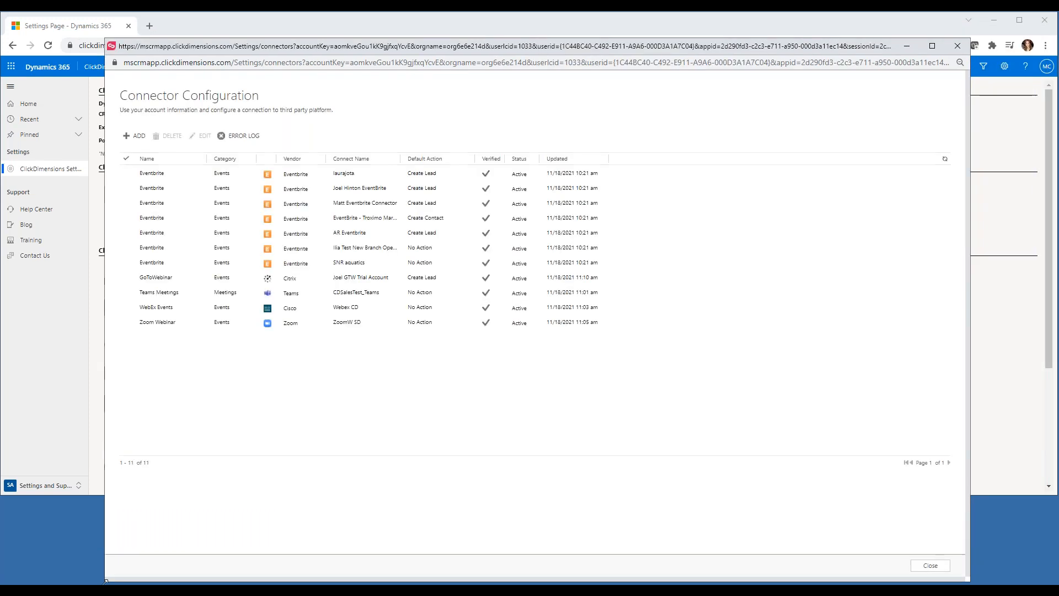
left_click_drag(106, 581, 146, 404)
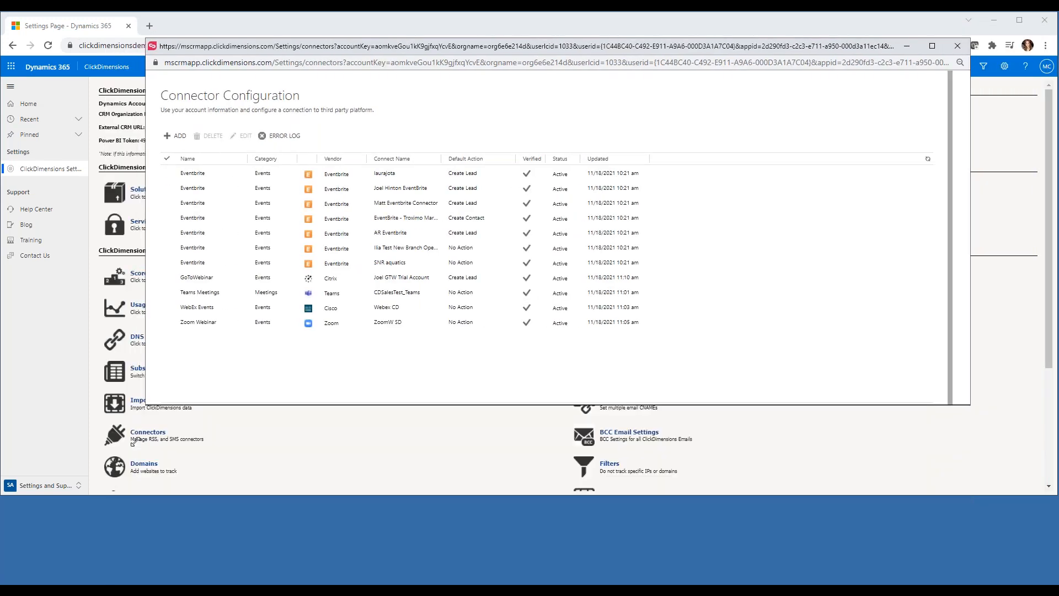
left_click_drag(133, 442, 146, 470)
left_click_drag(186, 47, 168, 68)
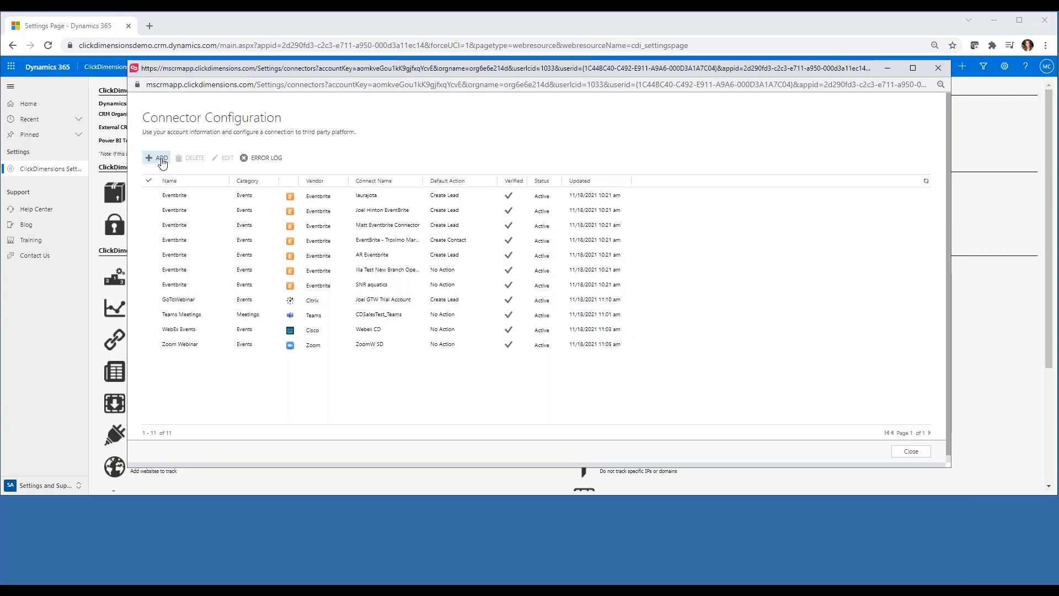
Add a new connector and choose GoToWebinar as its type.
left_click(161, 159)
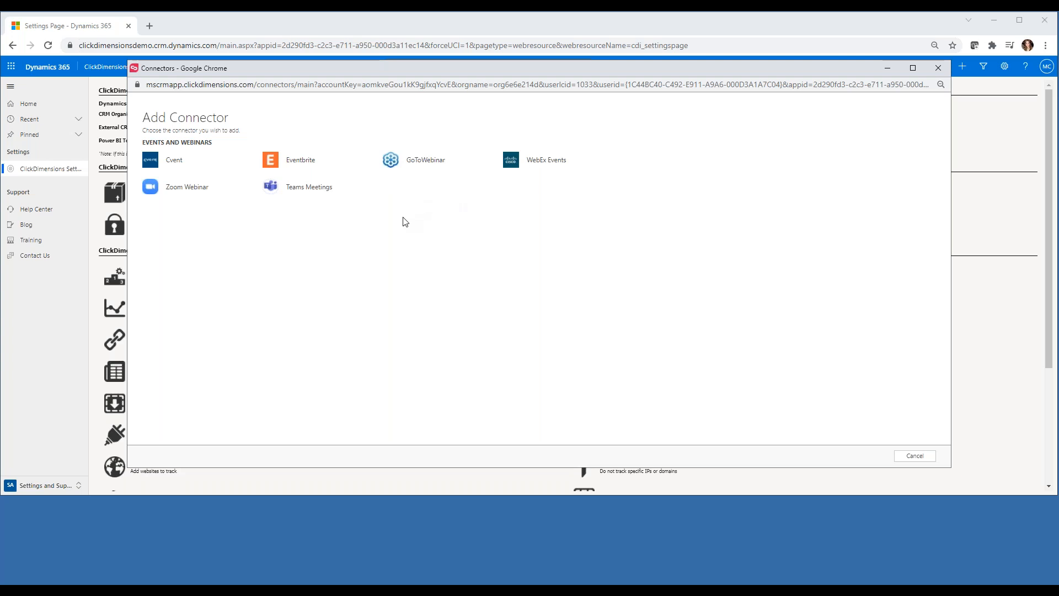
left_click(423, 162)
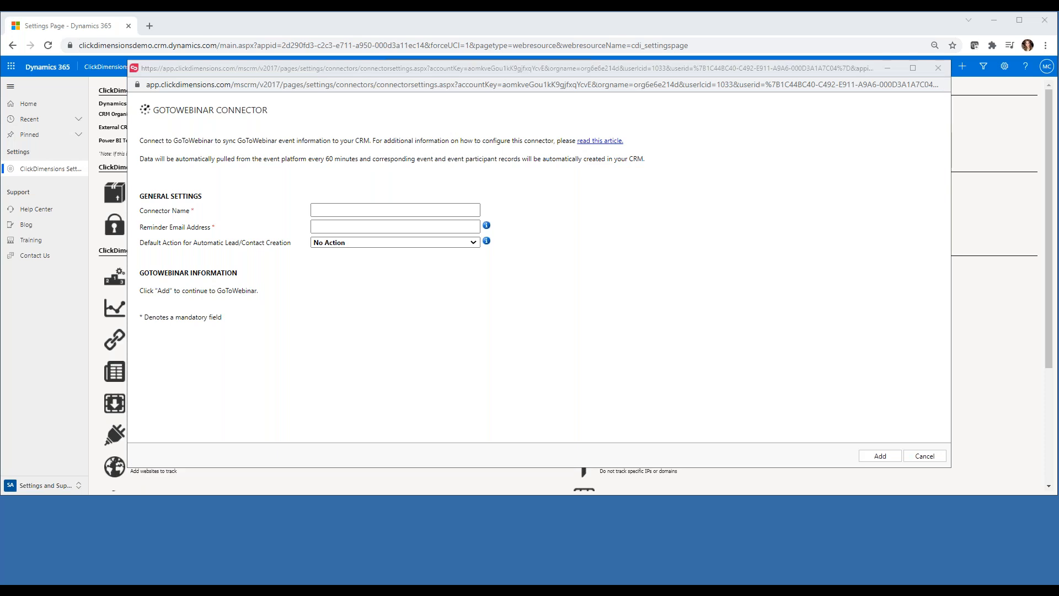
Name the connector 'ClickDimensions GTW', paste the reminder e-mail, choose Create Lead, and add it.
left_click(338, 210)
type("ClickDimensions GTW")
left_click(342, 225)
left_click(342, 225)
key("ctrl+v")
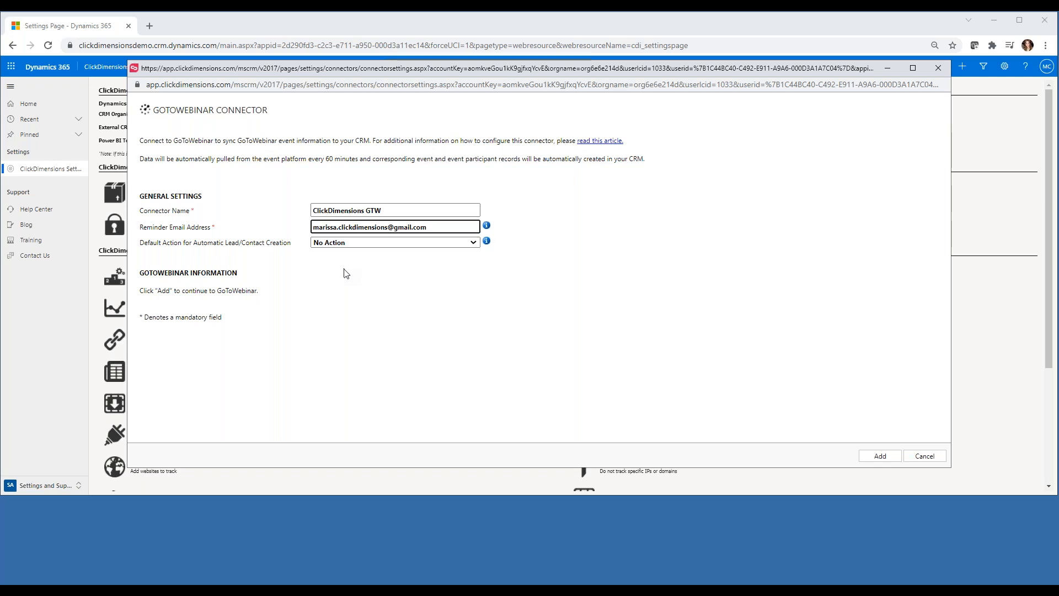
left_click(364, 243)
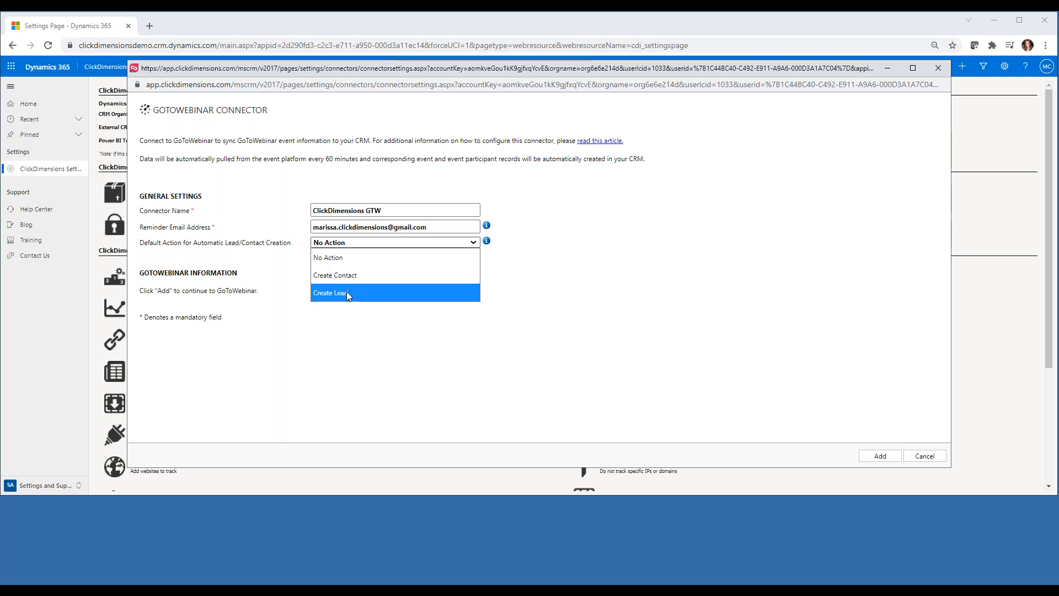
left_click(346, 292)
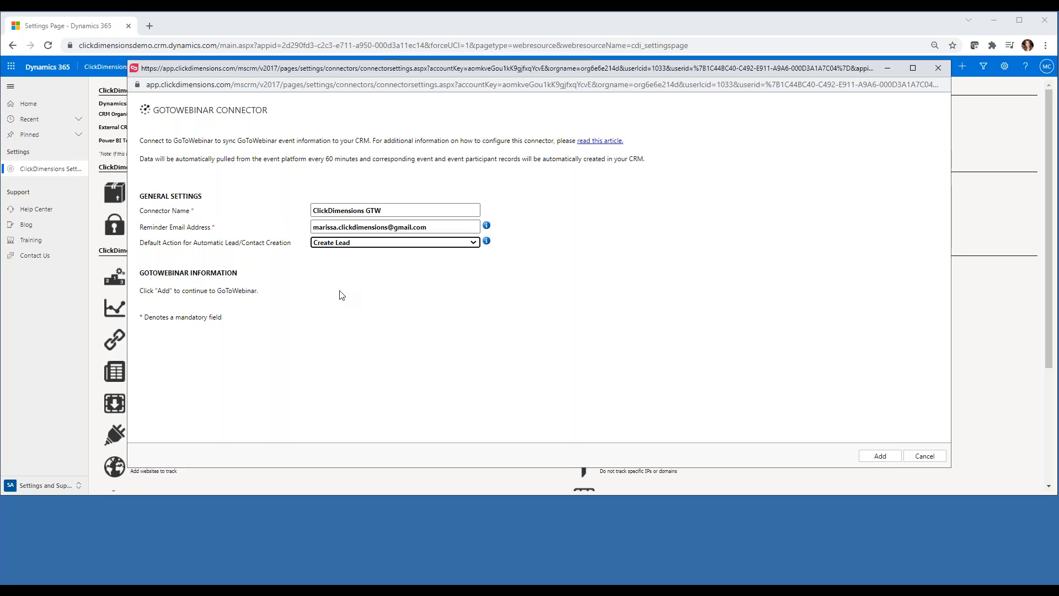
left_click(880, 461)
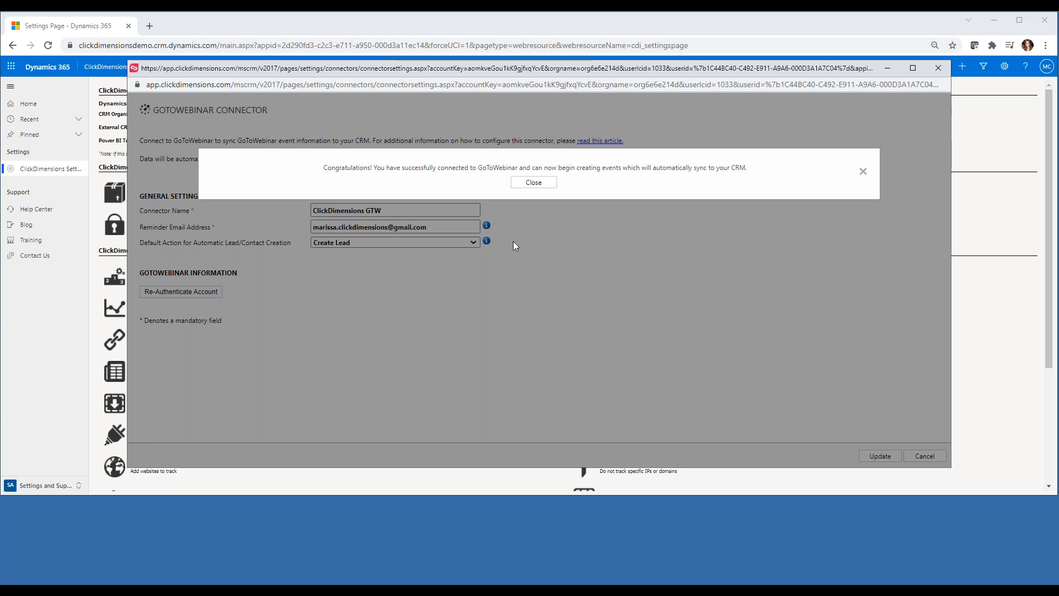
Dismiss the success message, close the connectors window, and switch to the Web and Events area.
left_click(535, 182)
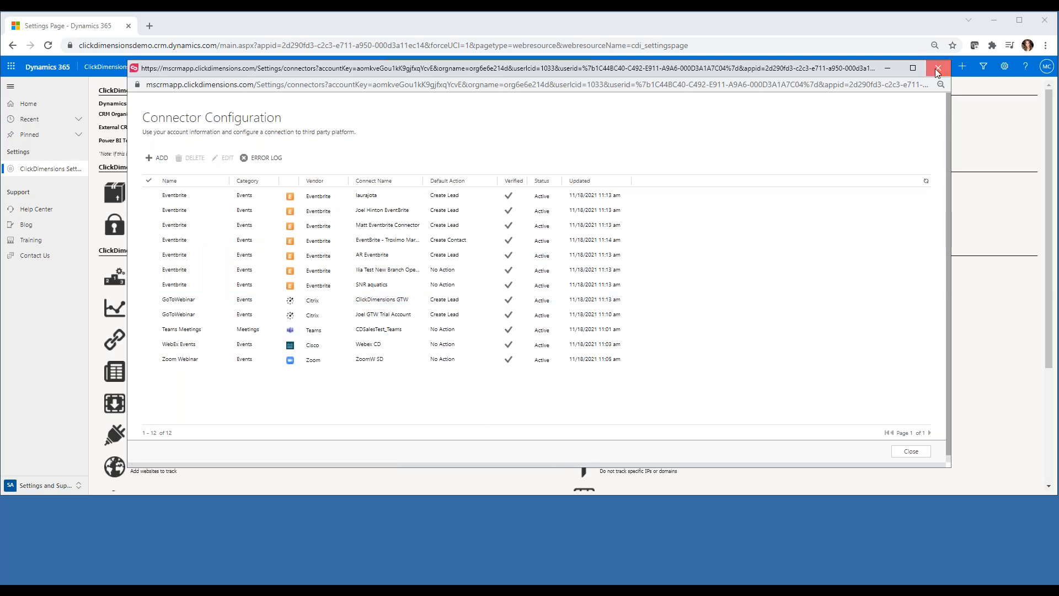
left_click(88, 475)
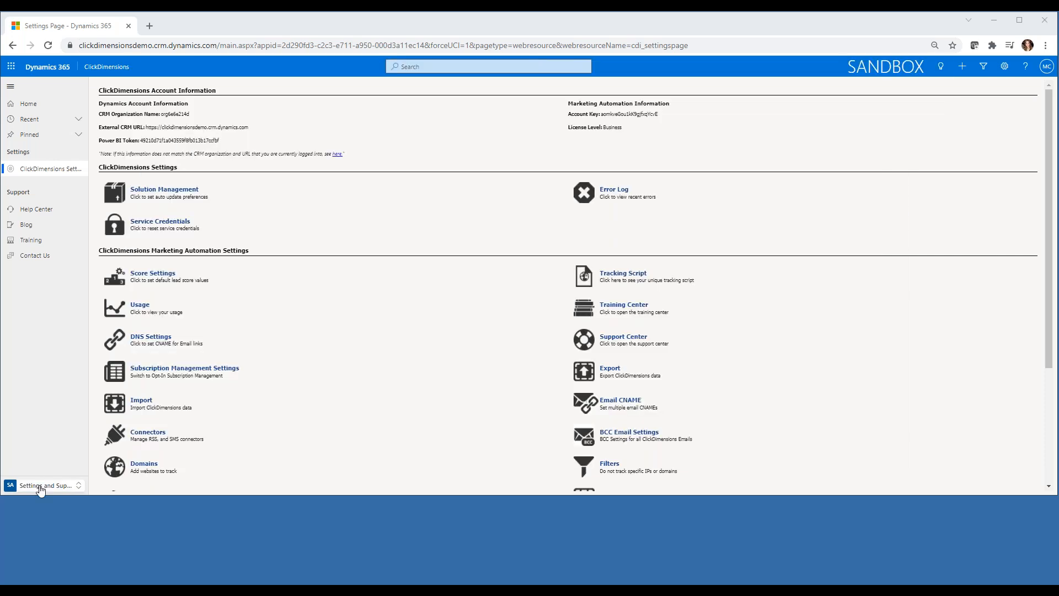
left_click(40, 486)
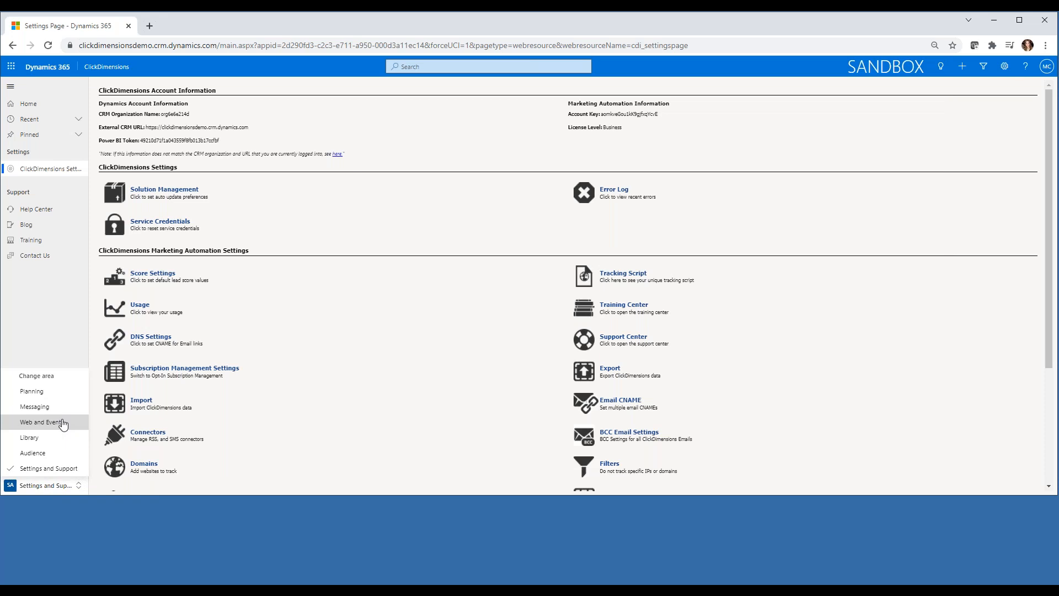
left_click(44, 422)
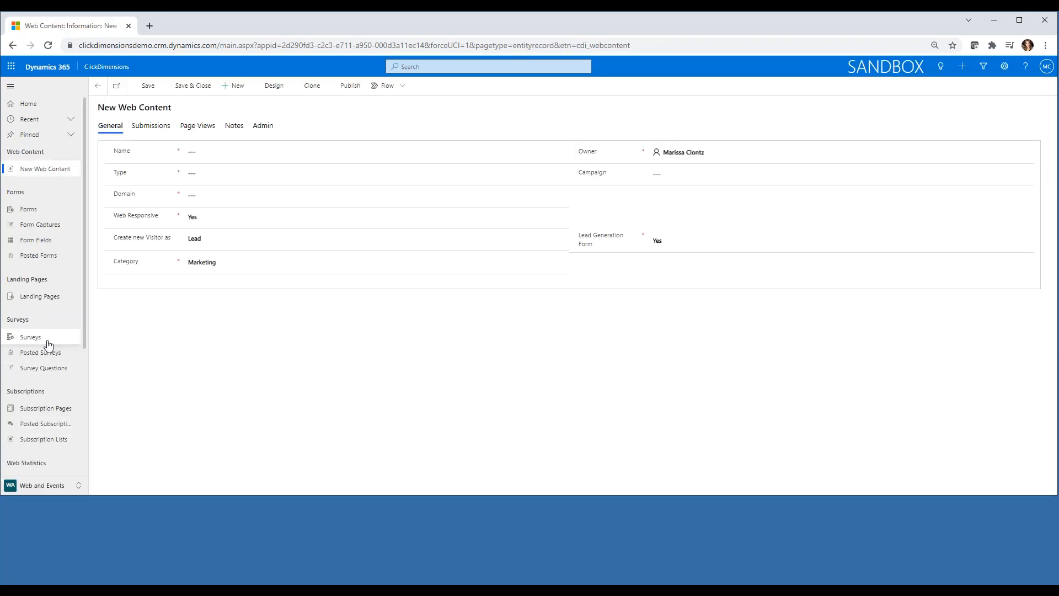
scroll(49, 345, "down", 1)
scroll(48, 345, "down", 3)
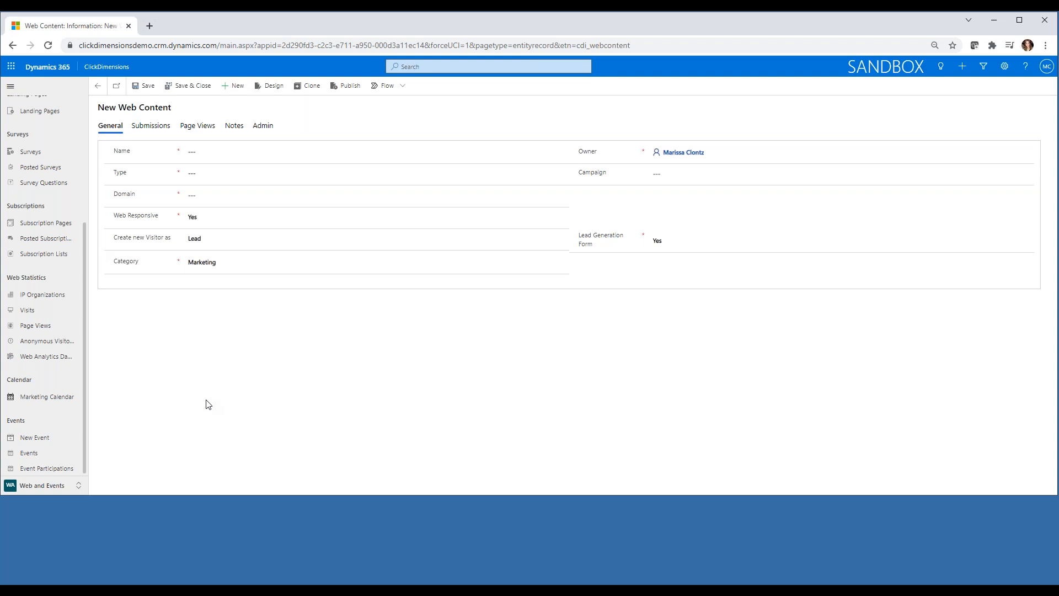
left_click(50, 489)
In the Messaging area, open Campaign Automation and create a new automation.
left_click(46, 407)
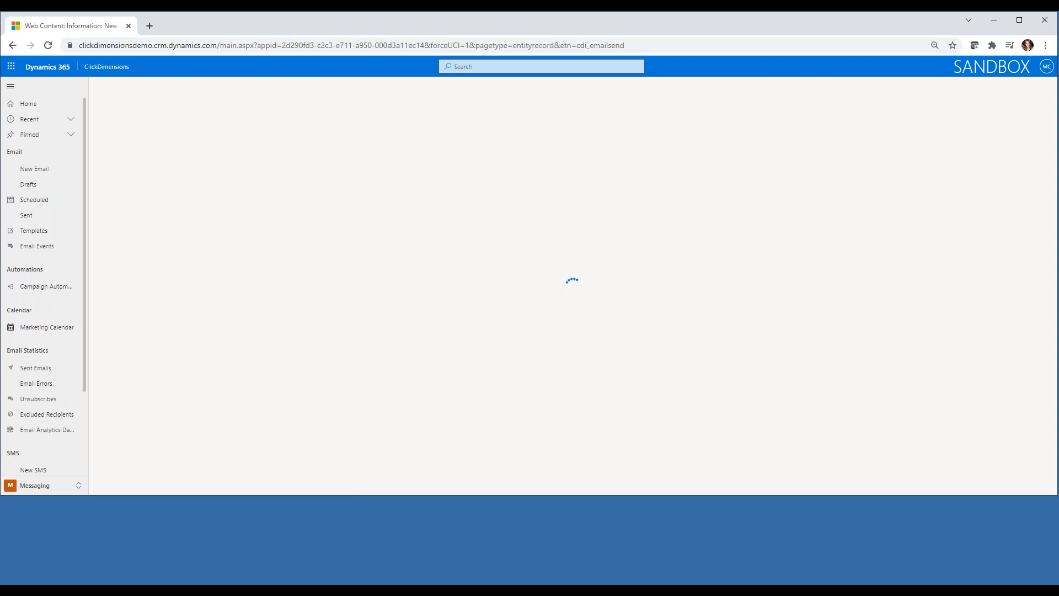
left_click(32, 288)
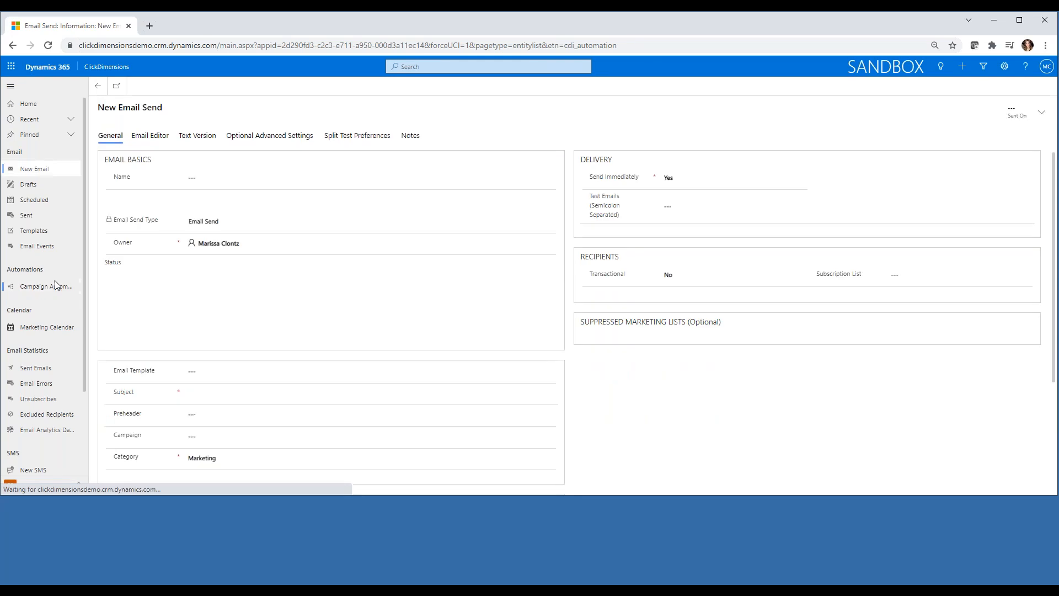
left_click(49, 288)
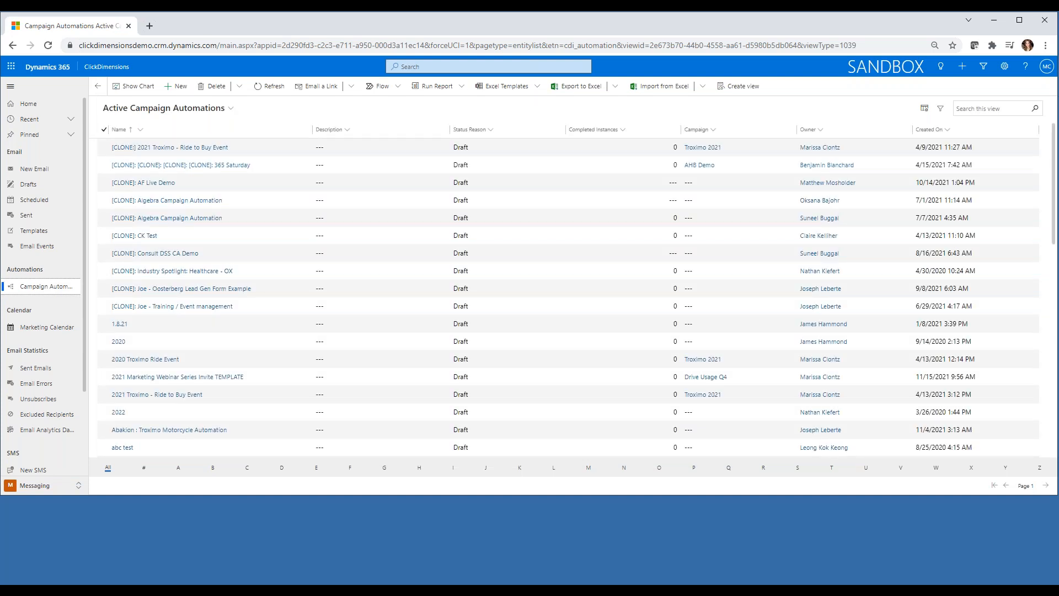
left_click(179, 88)
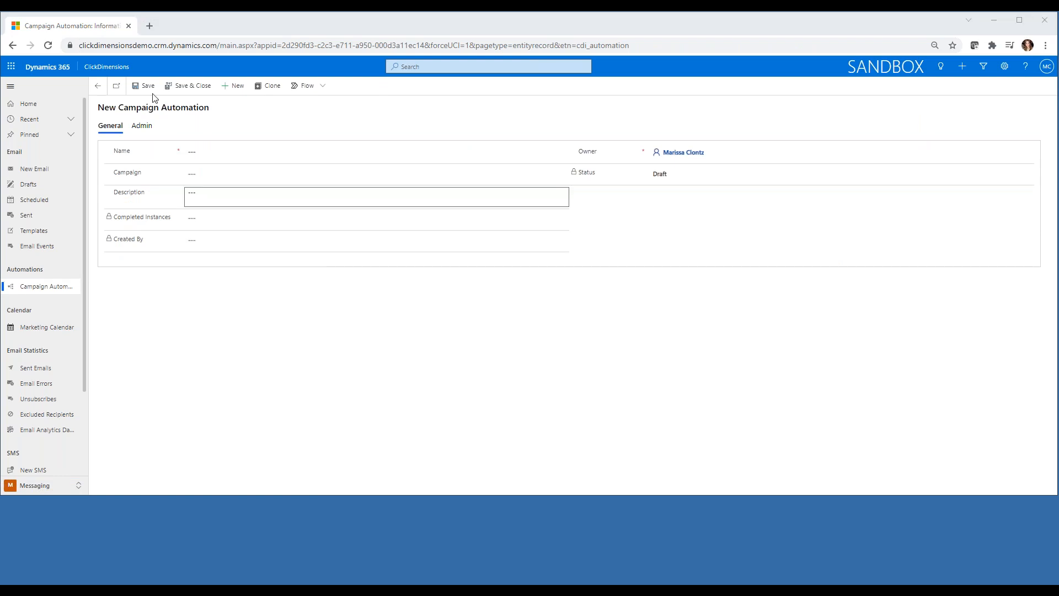
Name the automation 'Marketing Webinar Series', link the Drive Usage Q4 campaign, and save.
left_click(229, 147)
type("Marketing Webinar Series")
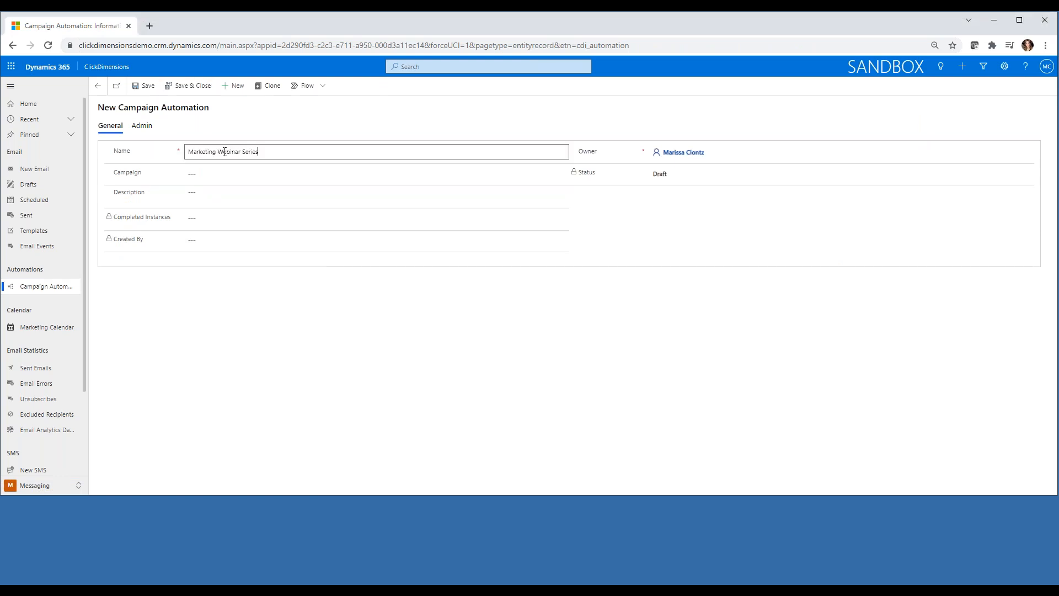
left_click(196, 175)
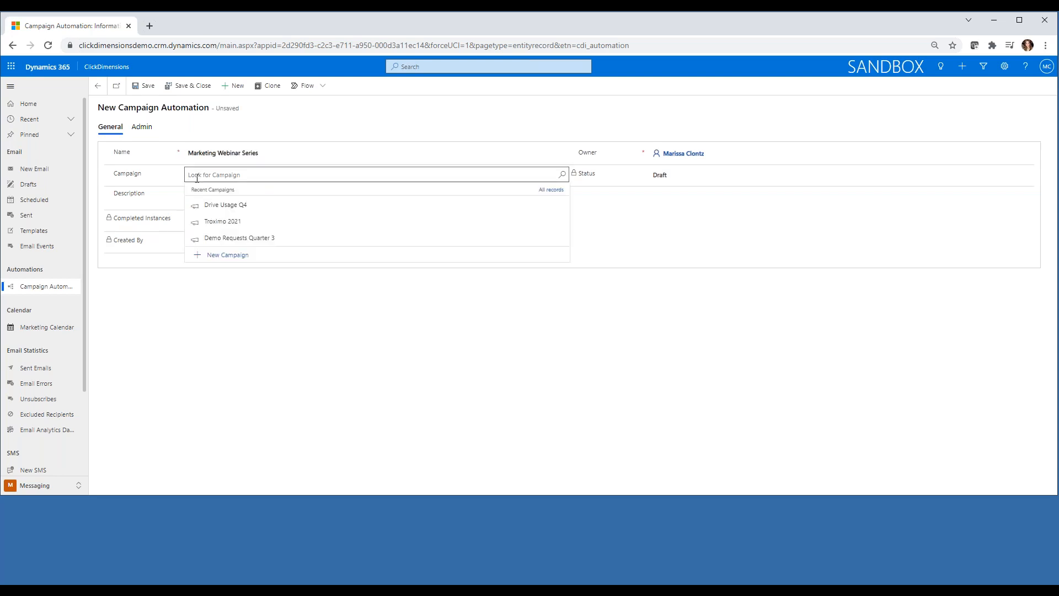
type("drive")
left_click(229, 214)
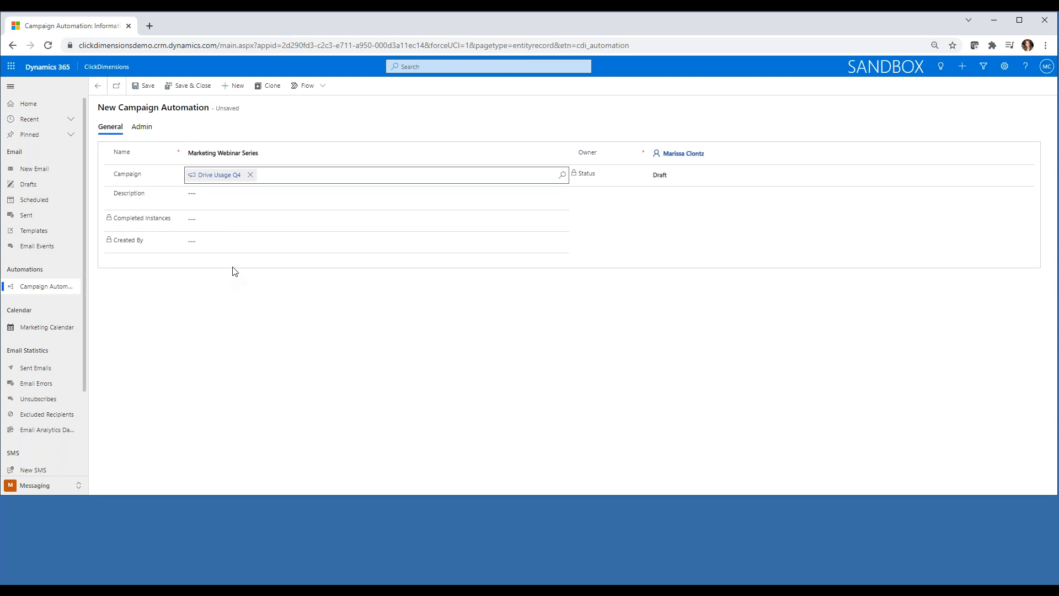
left_click(142, 89)
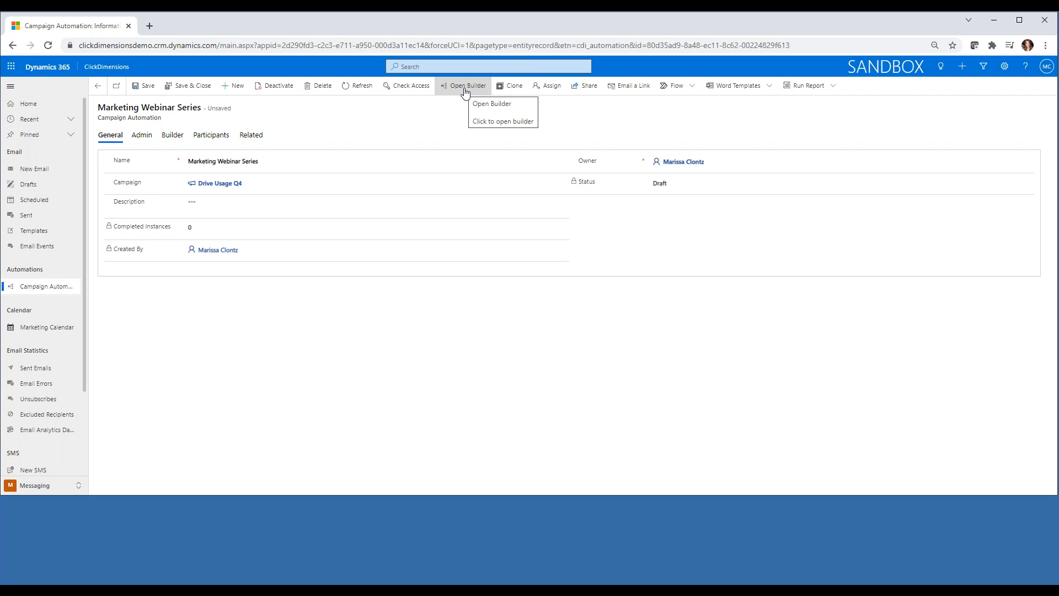
Open the automation builder and build the flow from the Event Invitation template.
left_click(469, 87)
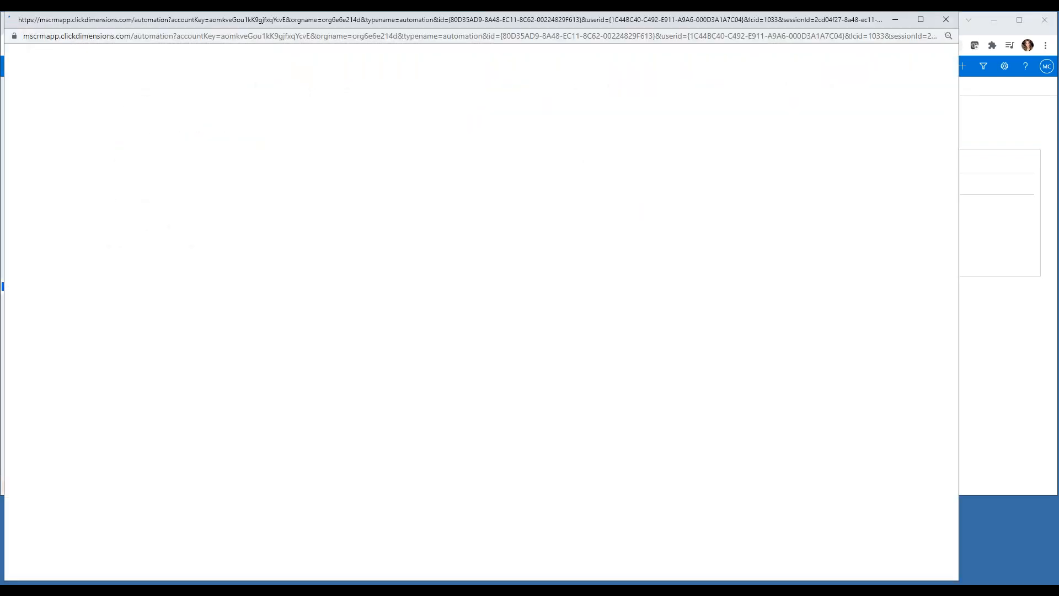
left_click_drag(958, 579, 899, 462)
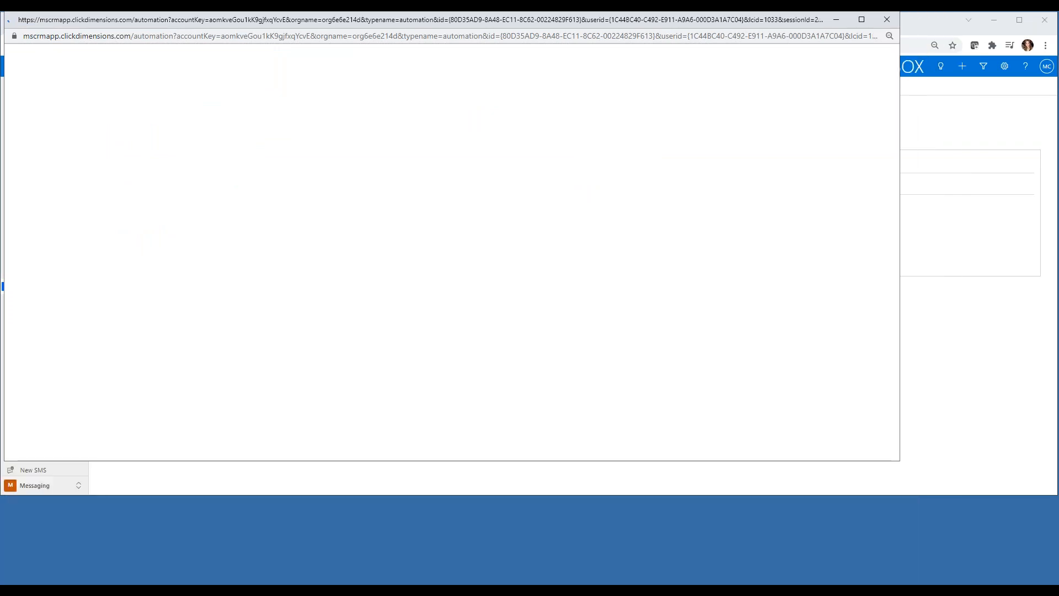
left_click_drag(419, 22, 503, 47)
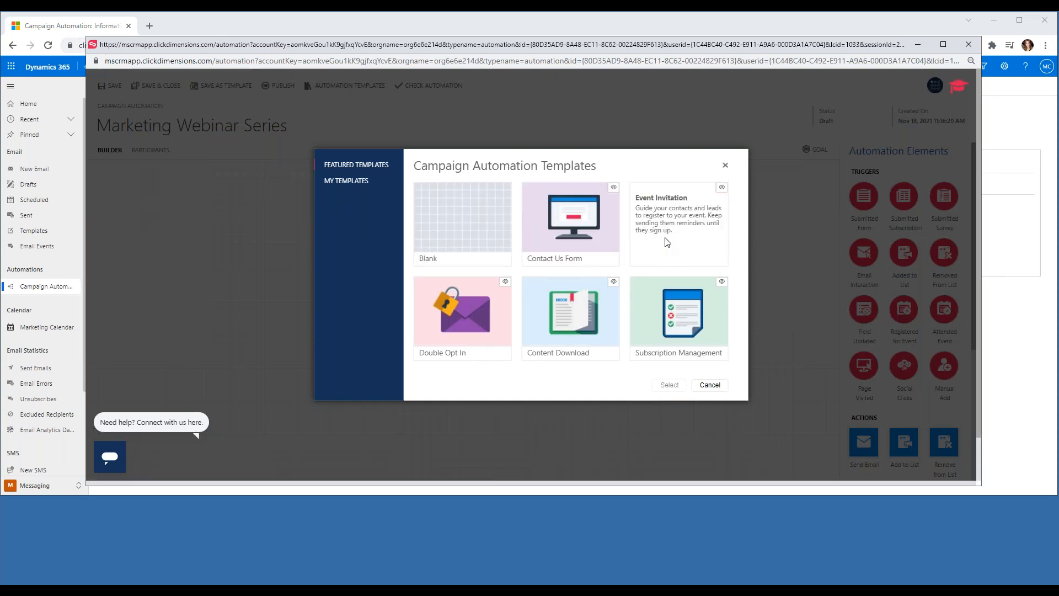
left_click(702, 233)
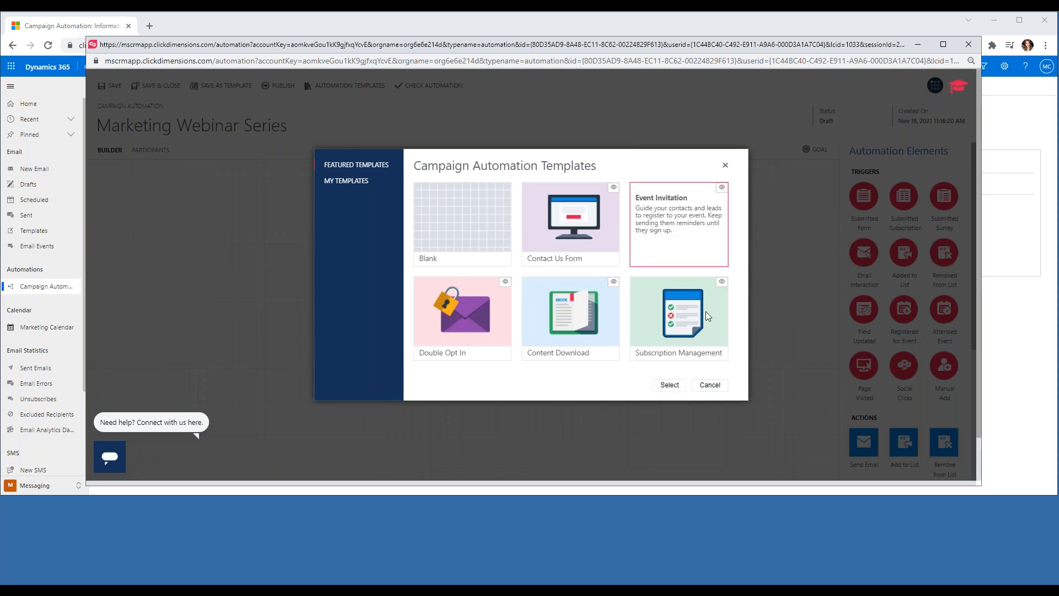
left_click(669, 385)
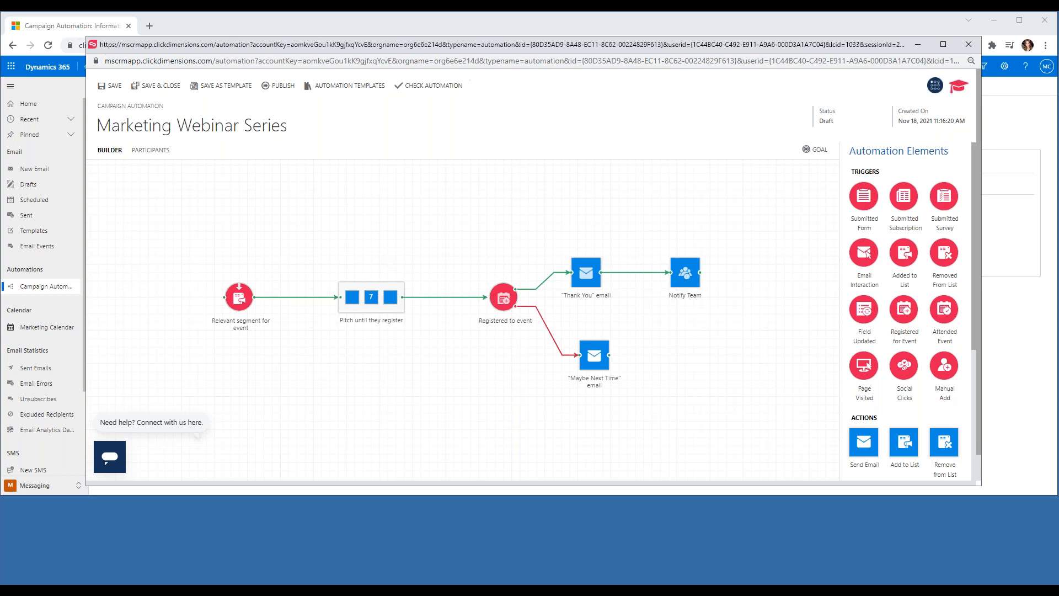
Set the entry trigger's marketing list to ClickDimensions Events Subscribers.
left_click(237, 300)
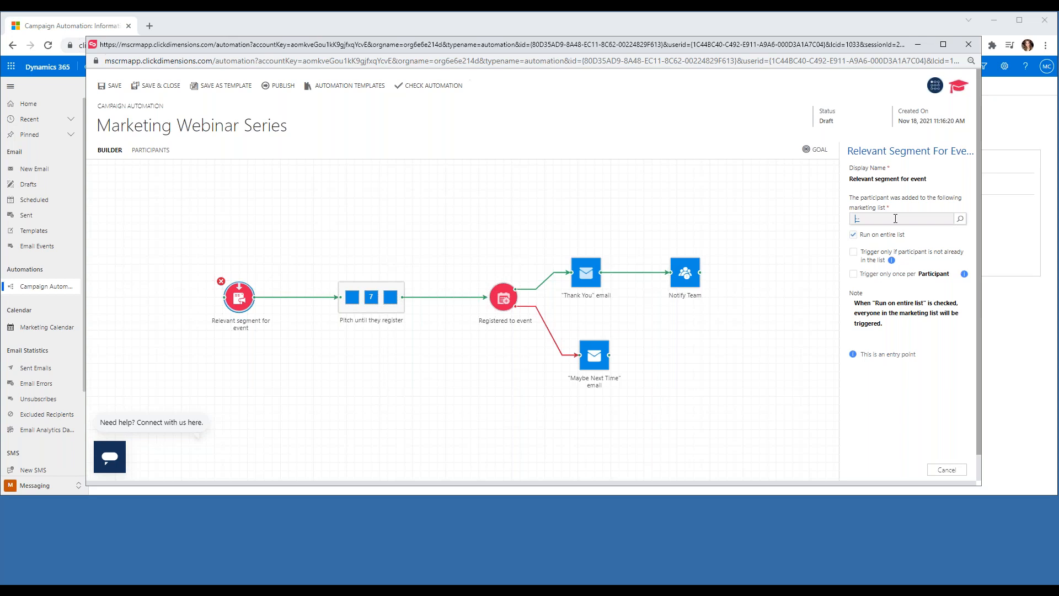
type("ClickDimensions Events")
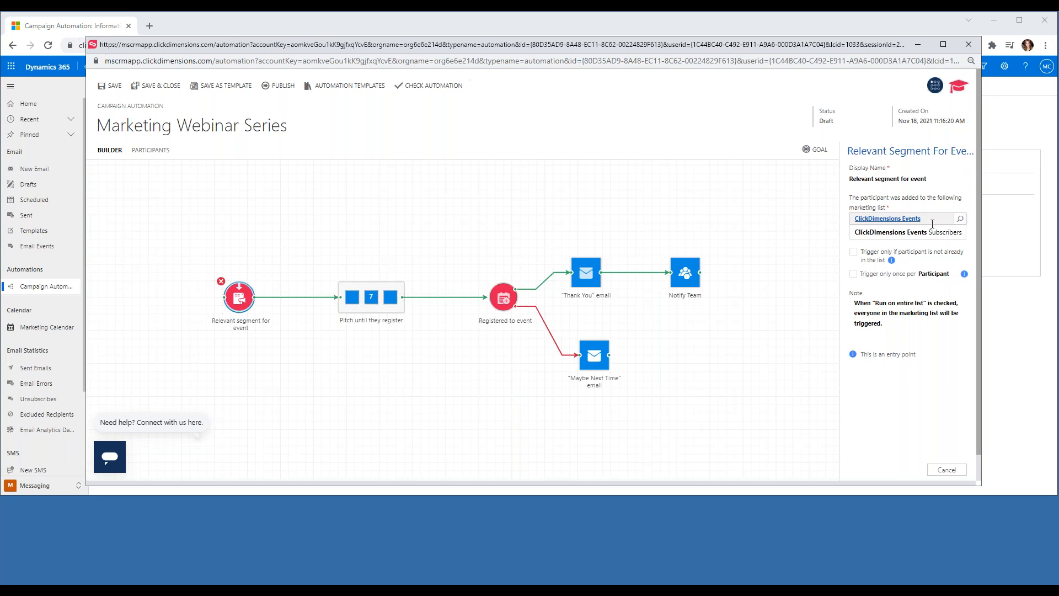
left_click(934, 233)
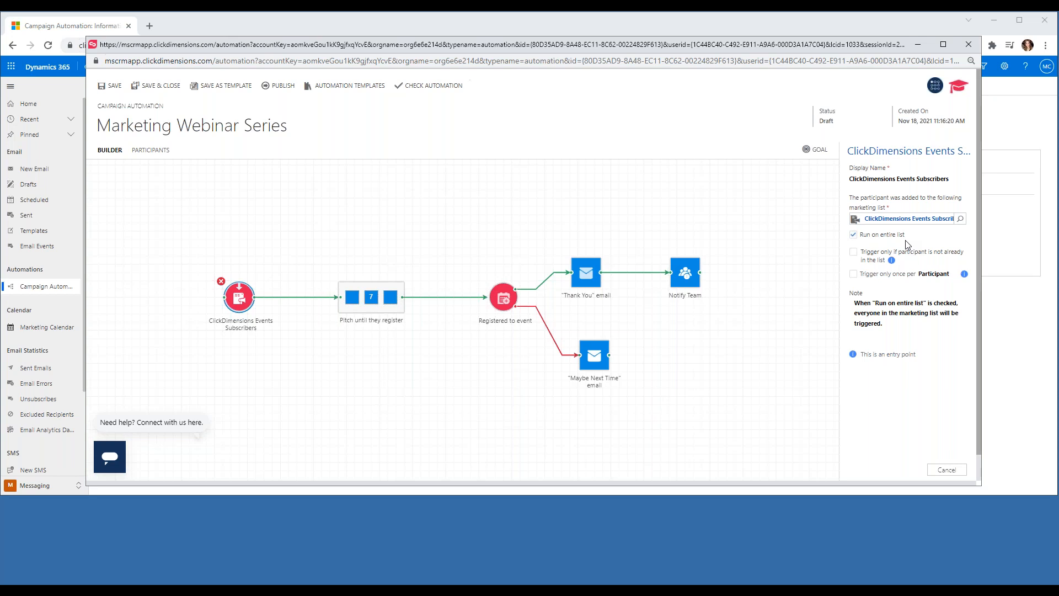
Open the 'Pitch until they register' series in the Edit Series view.
left_click(371, 301)
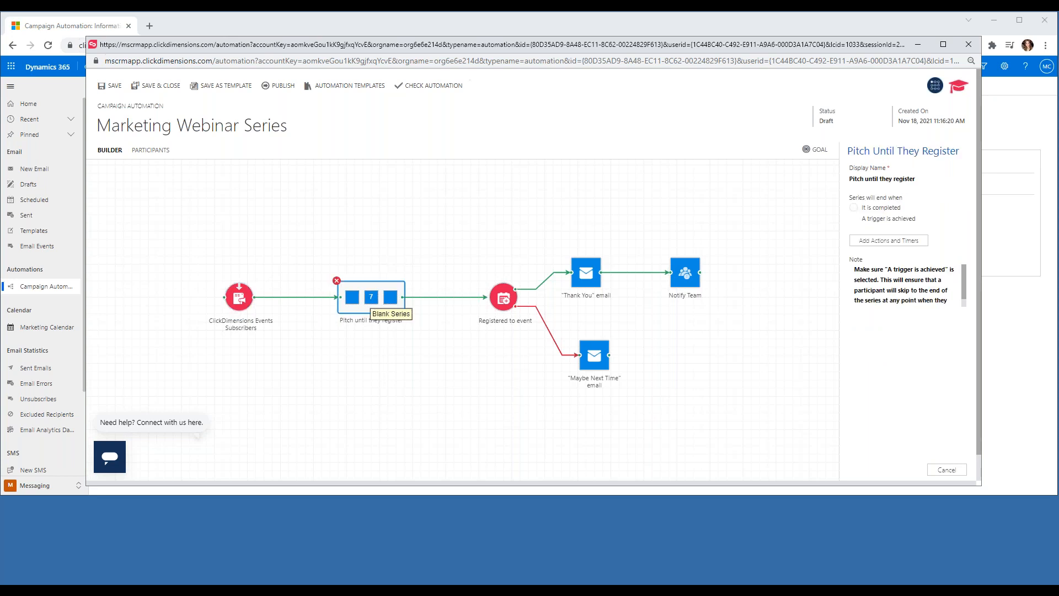
double_click(372, 301)
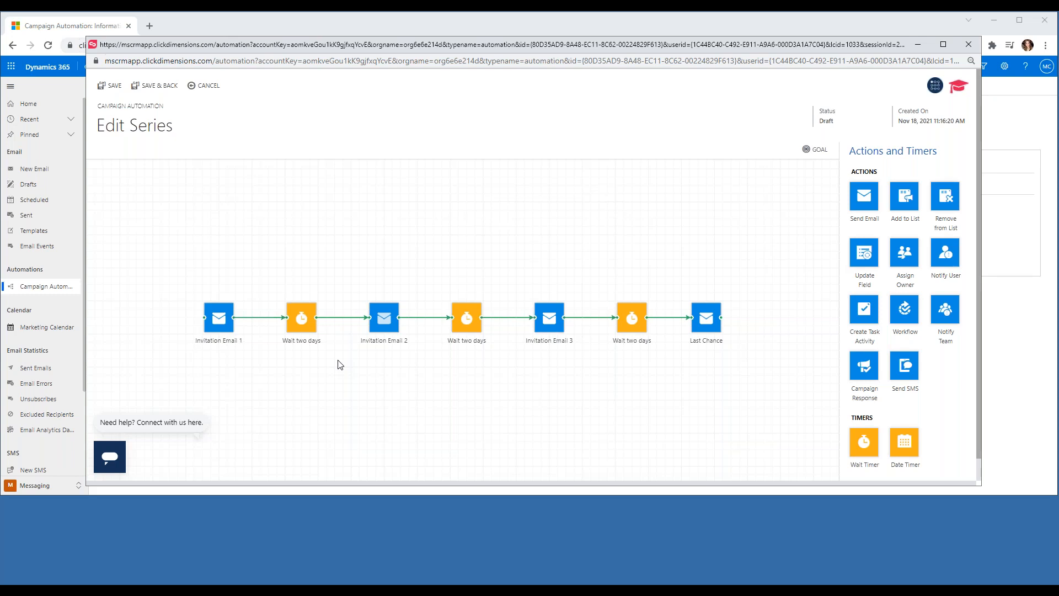
Search '*invite' and assign the 2021 Marketing: Webinar Series - Invite email to Invitation Email 1.
left_click(218, 319)
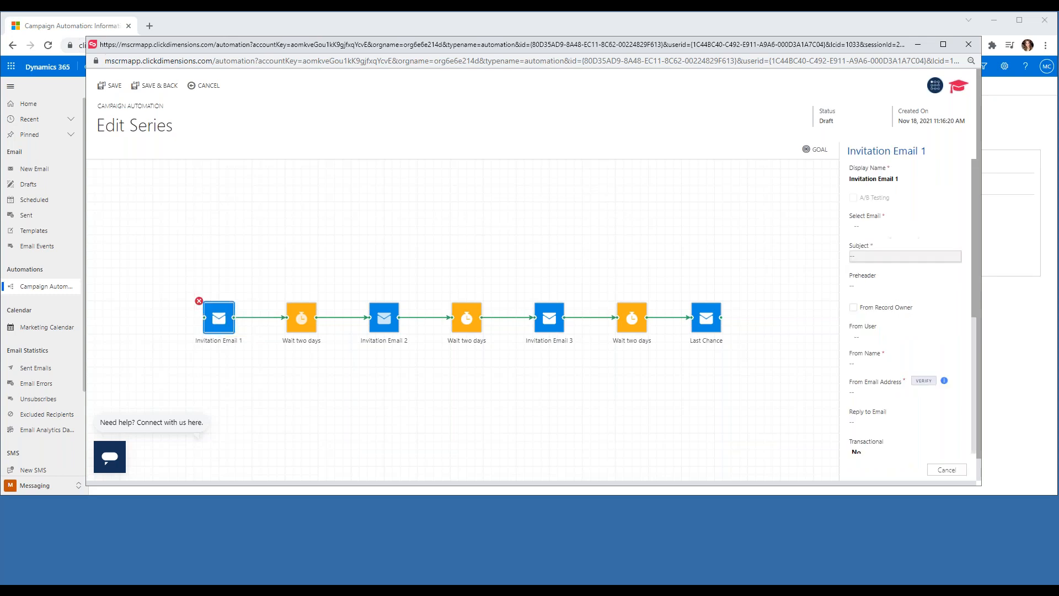
left_click(956, 227)
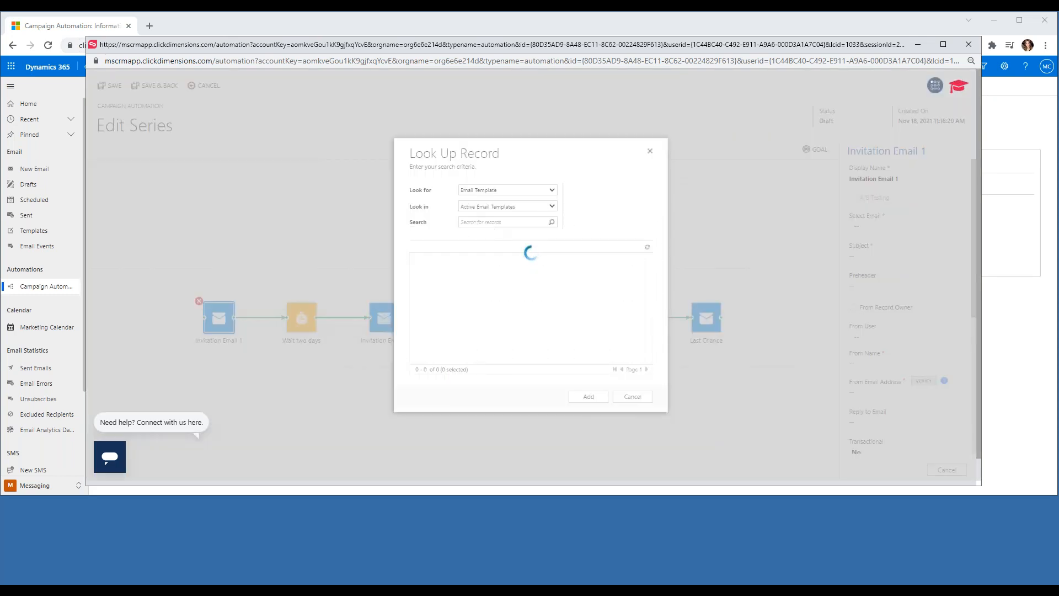
left_click(491, 223)
type("*invite")
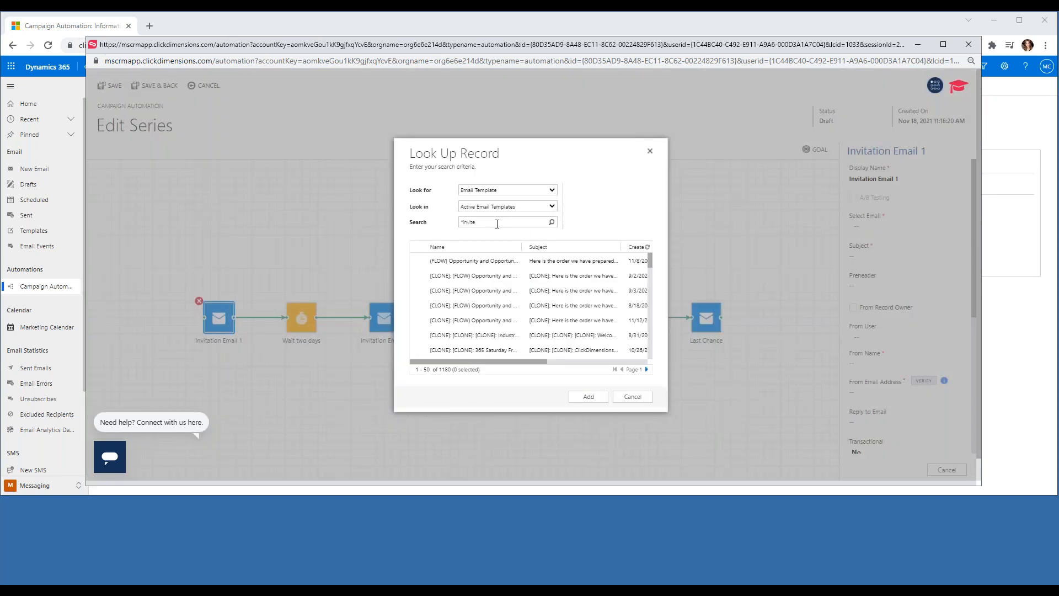
key("Return")
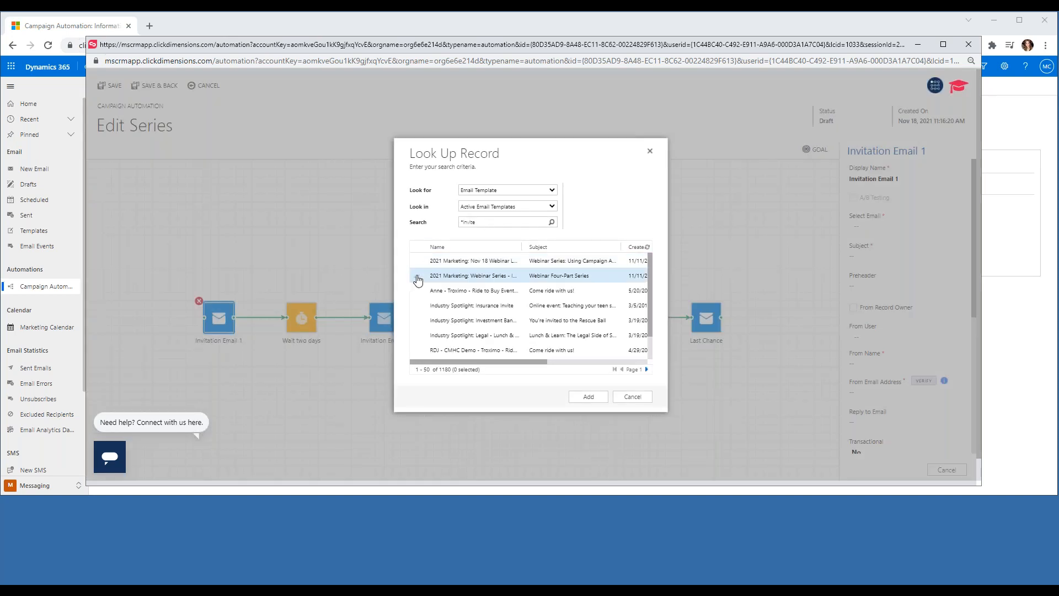
left_click(417, 280)
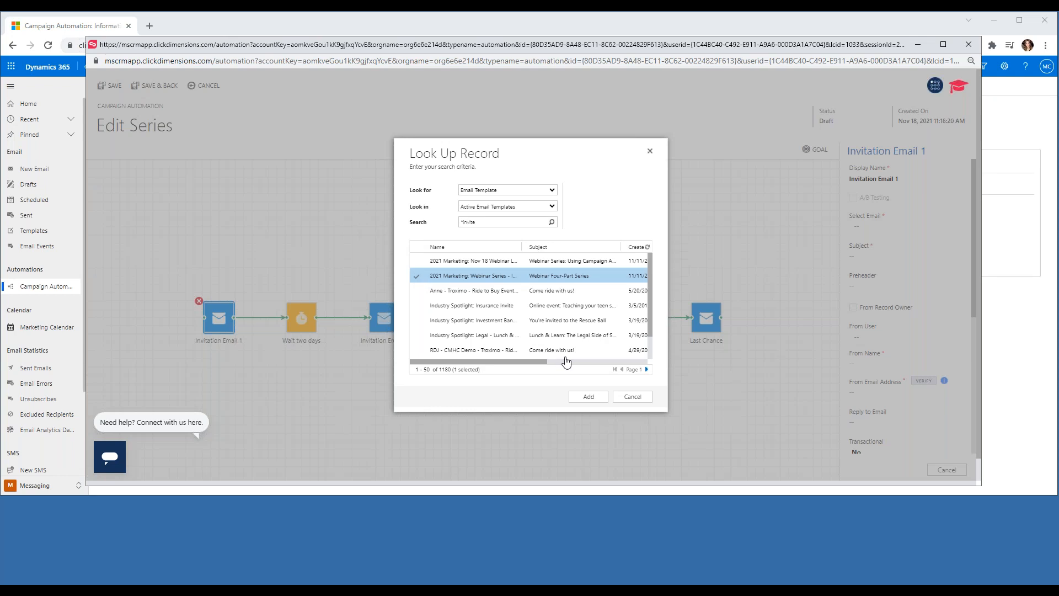
left_click(588, 398)
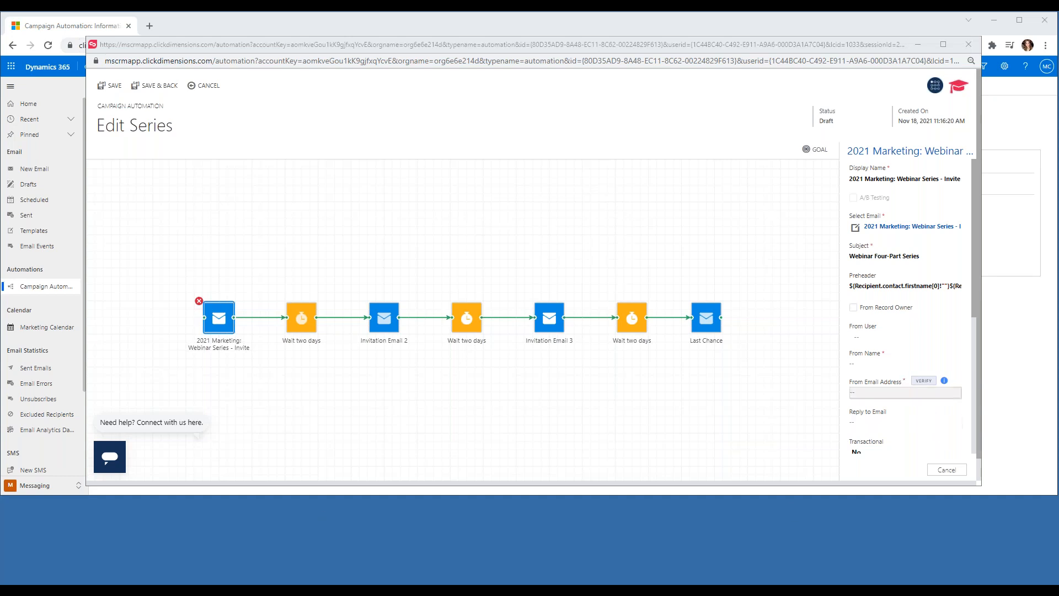
Set the sender name to ClickDimensions Events and enter a sender email address.
left_click(890, 363)
type("ClickDimensions Events")
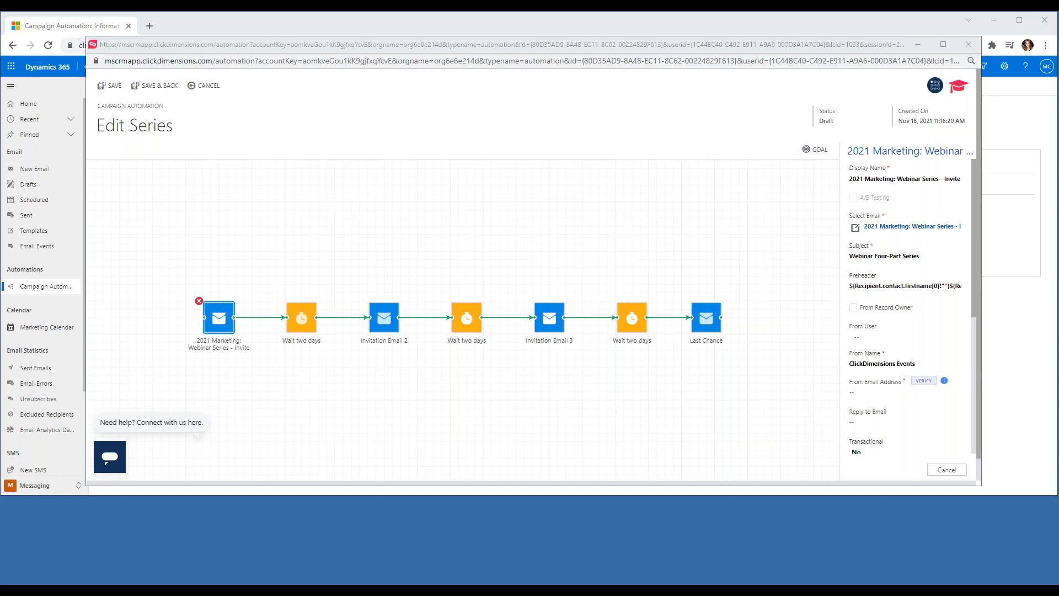
left_click(869, 395)
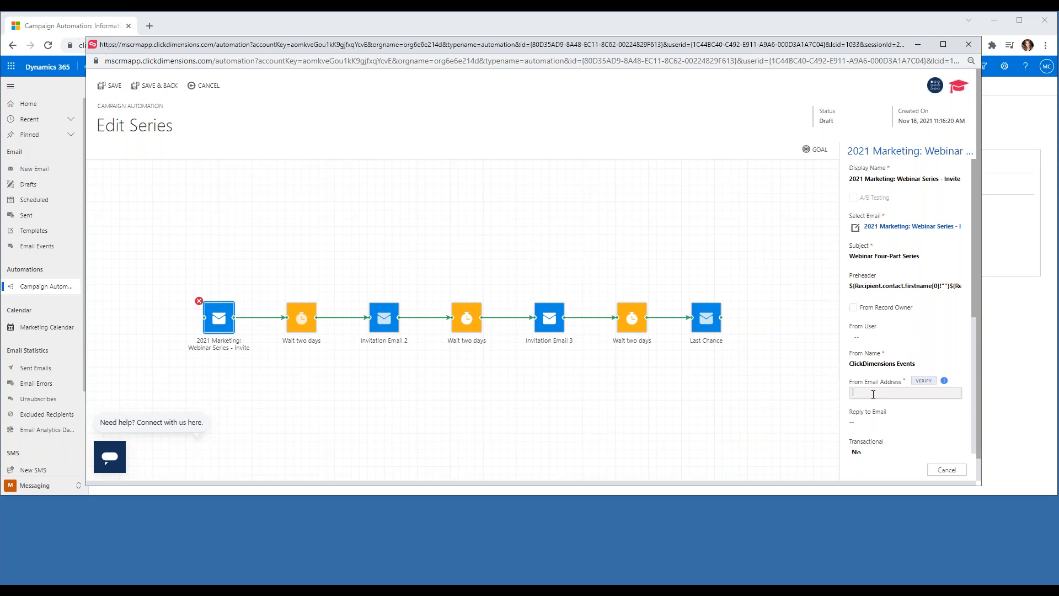
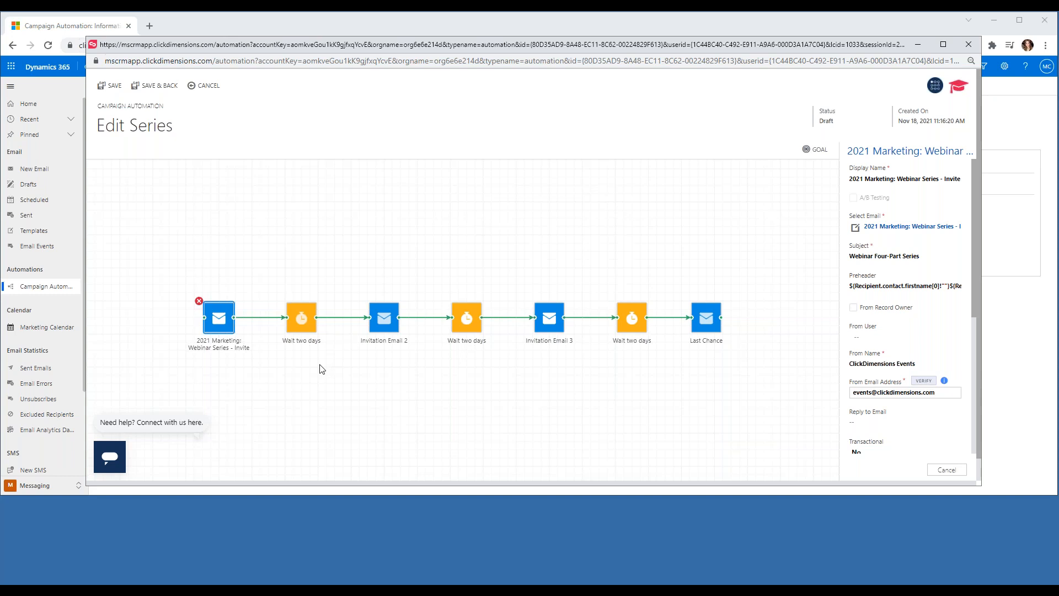
left_click(302, 327)
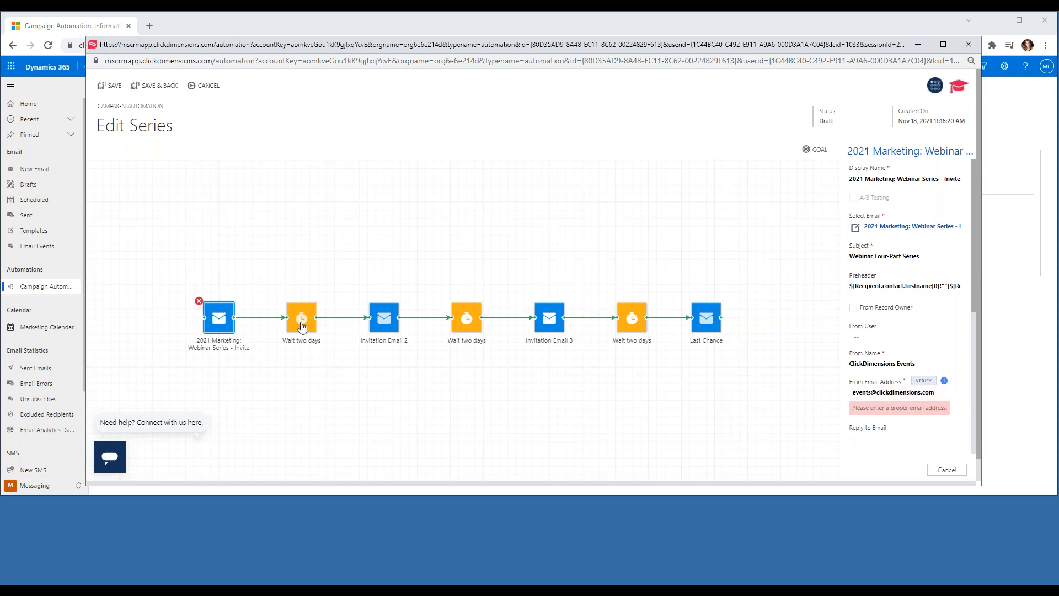
left_click(302, 327)
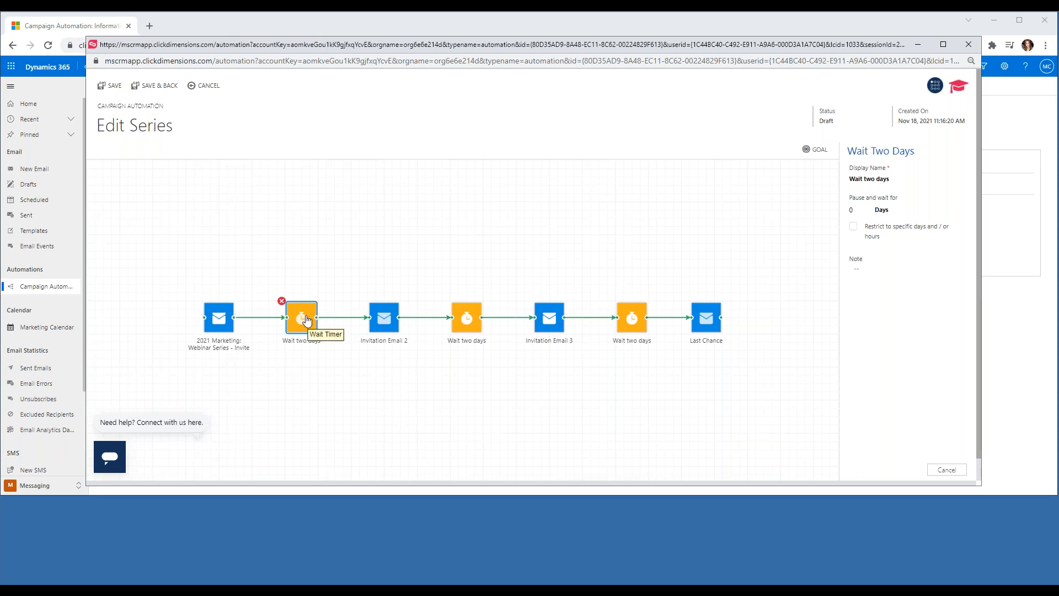
Switch the first timer from 2 days to 1 week and rename it 'Wait 1 week'.
left_click(893, 216)
left_click(887, 278)
left_click(864, 210)
left_click(866, 208)
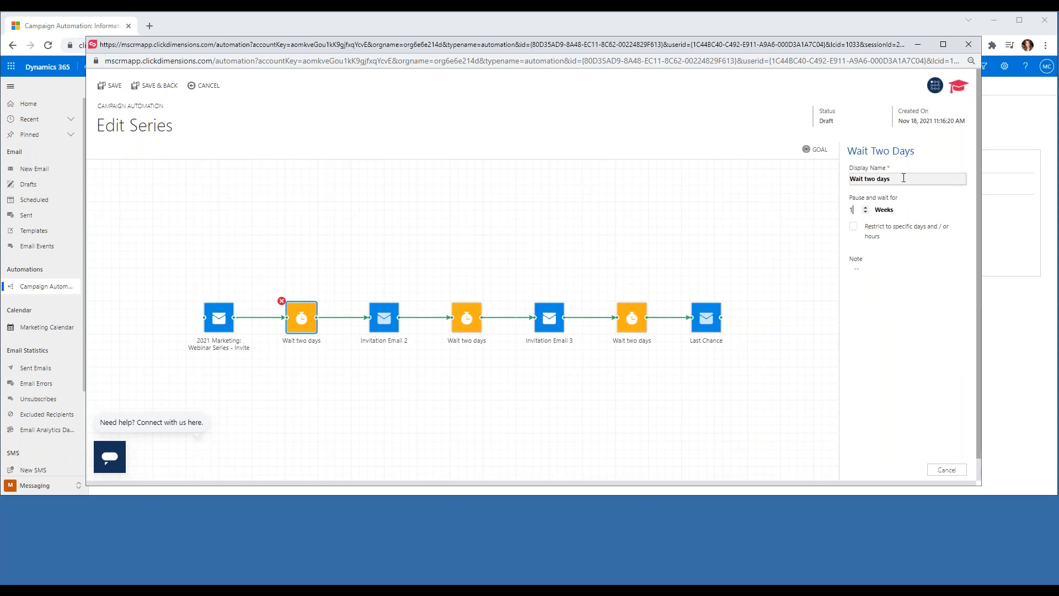
left_click_drag(903, 178, 867, 186)
type("1 week")
left_click(317, 376)
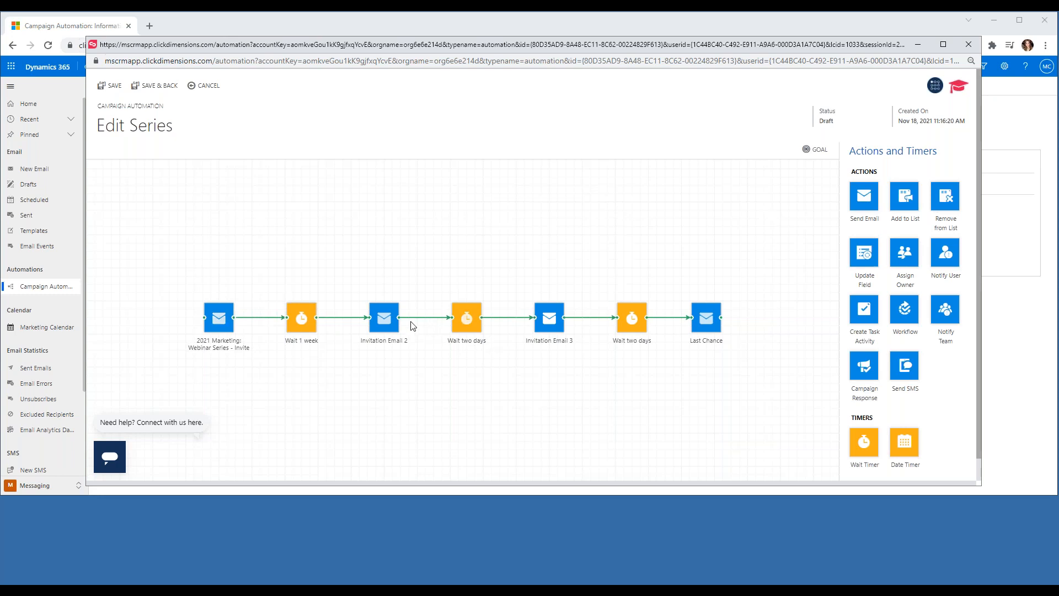
Delete Invitation Email 2, the Wait two days timer after it, and Invitation Email 3.
left_click(372, 307)
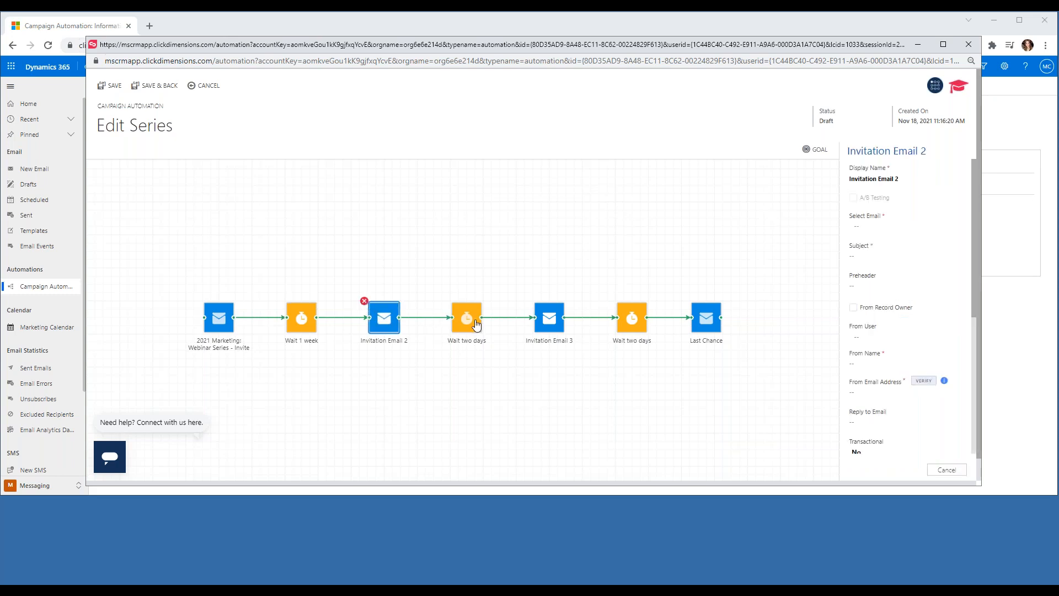
key("Delete")
left_click(453, 304)
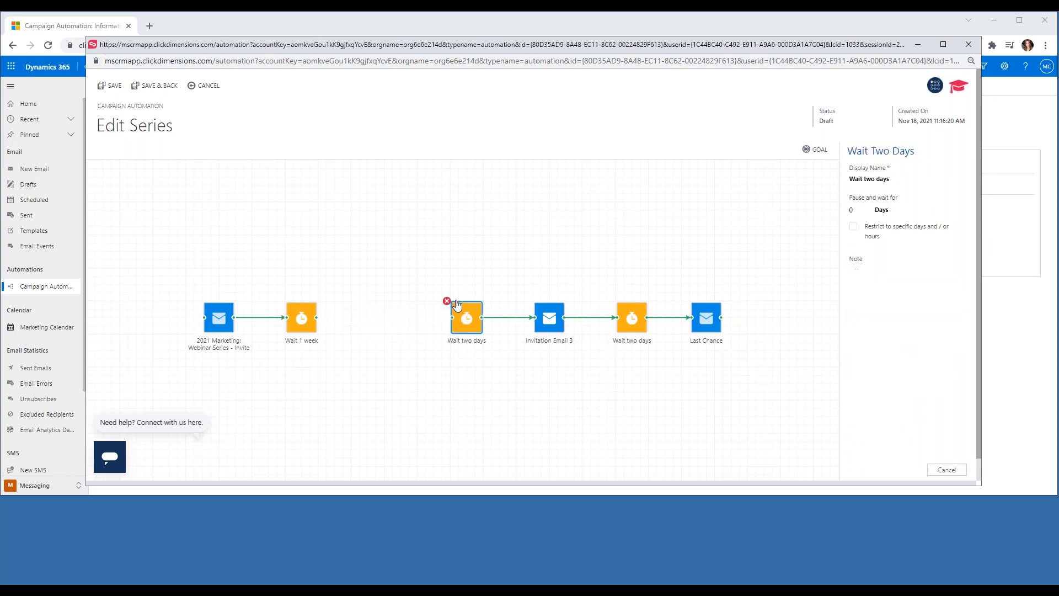
key("Delete")
left_click(530, 306)
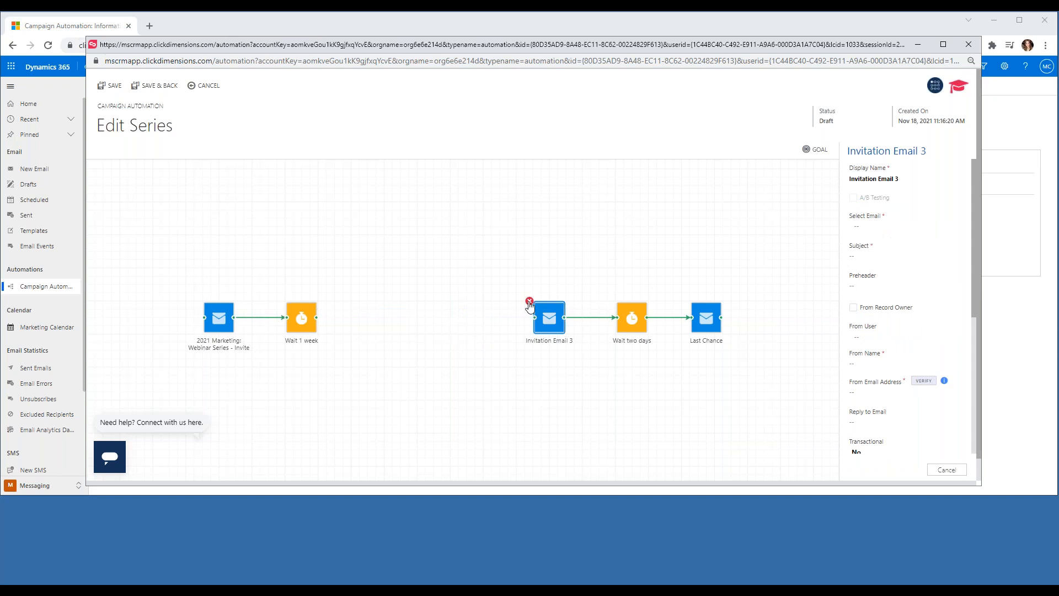
left_click(529, 302)
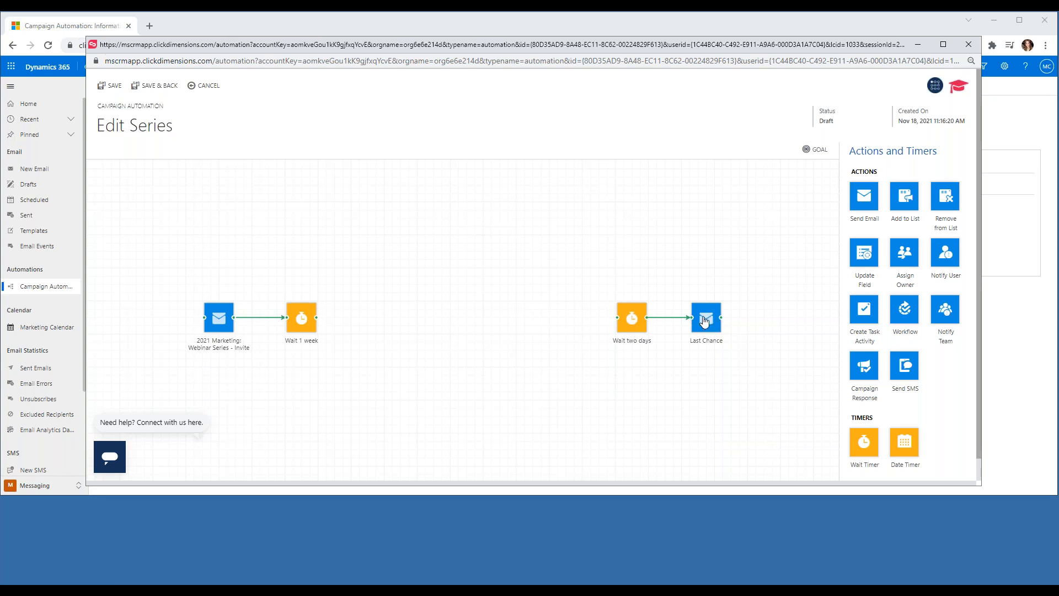
Place Last Chance between the waits and connect Wait 1 week → Last Chance → Wait two days.
left_click_drag(633, 326, 374, 327)
left_click_drag(401, 326, 417, 326)
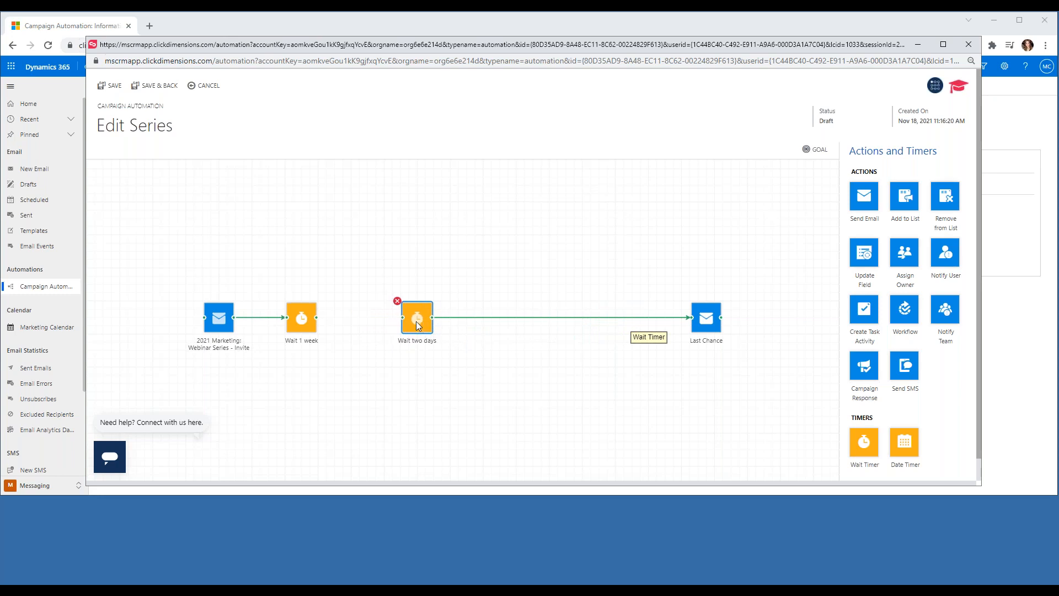
left_click_drag(698, 318, 477, 320)
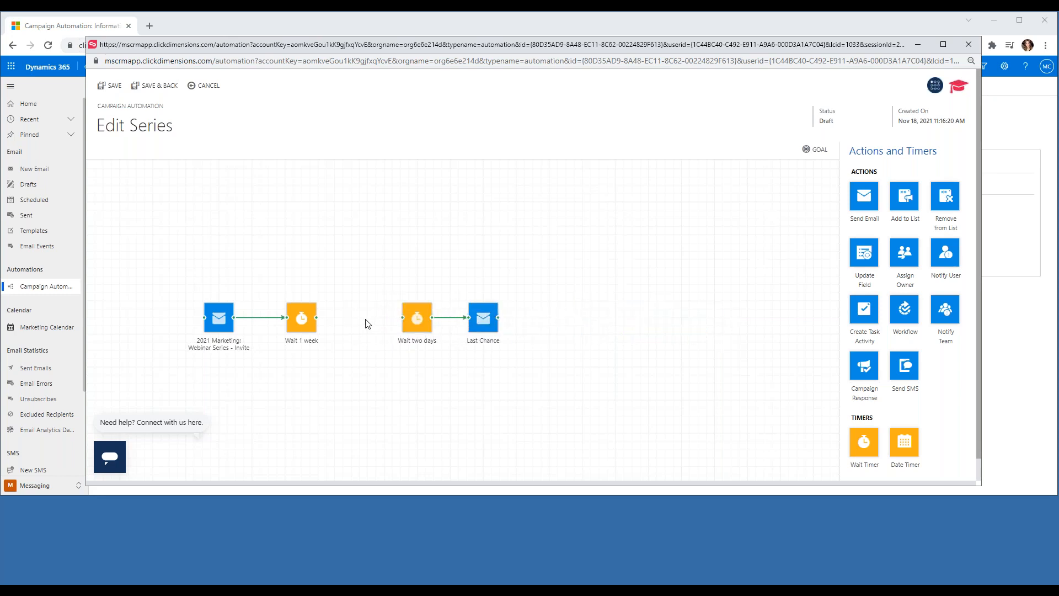
left_click(452, 318)
left_click_drag(488, 326, 461, 324)
left_click_drag(368, 327, 375, 323)
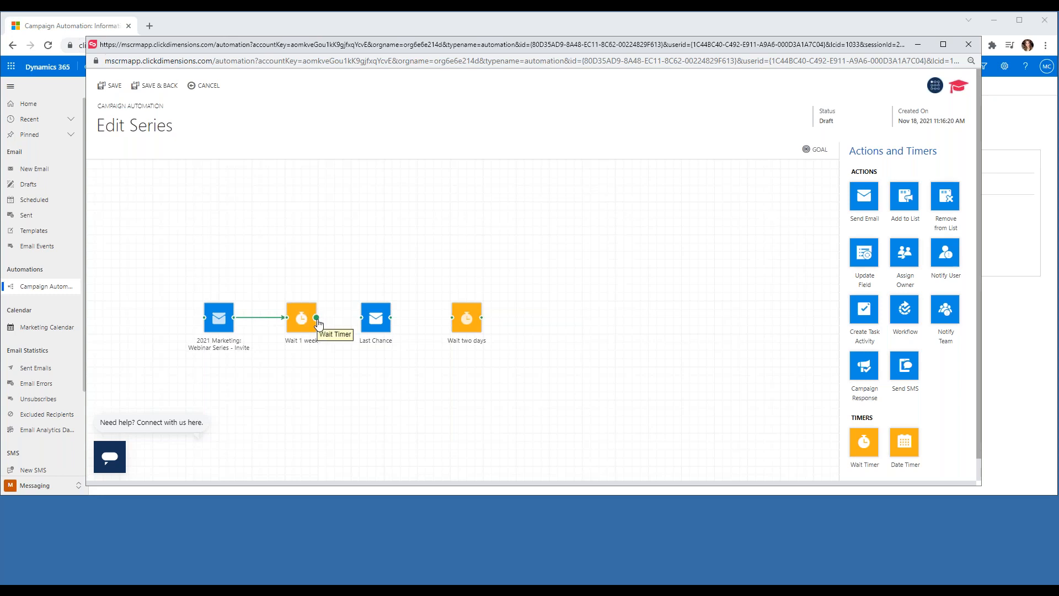
left_click_drag(317, 319, 368, 323)
left_click_drag(390, 317, 452, 317)
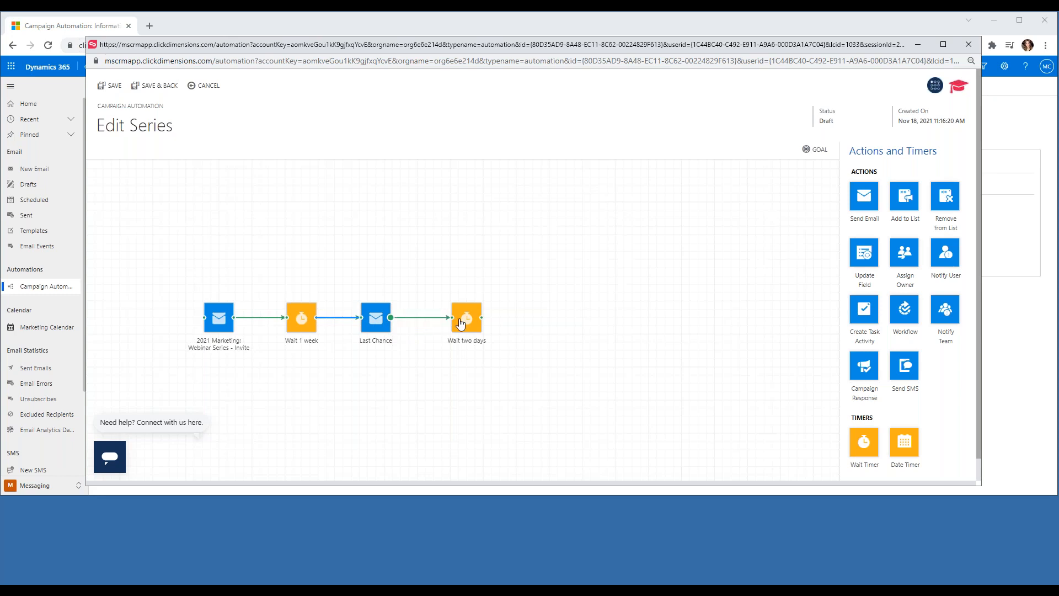
Assign the Last Chance step the template found by searching '*last chance'.
left_click(377, 323)
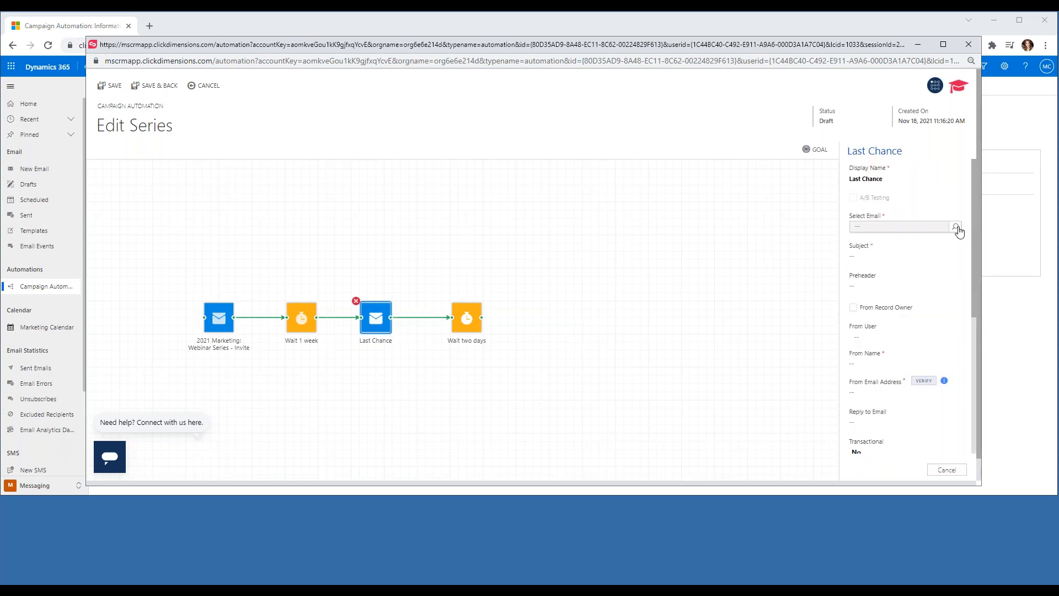
left_click(956, 227)
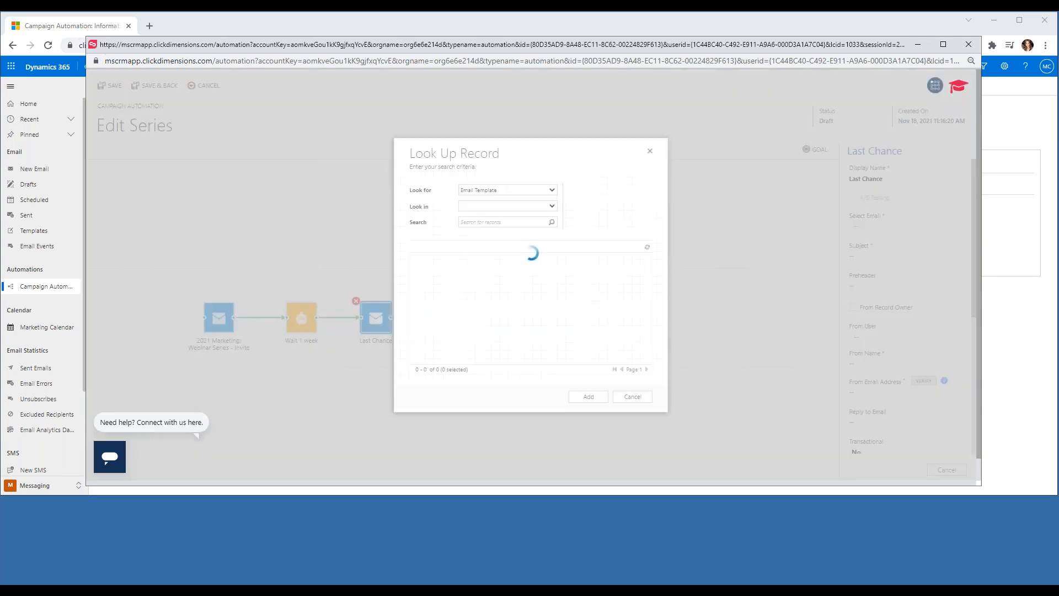
left_click(503, 221)
type("*last chance")
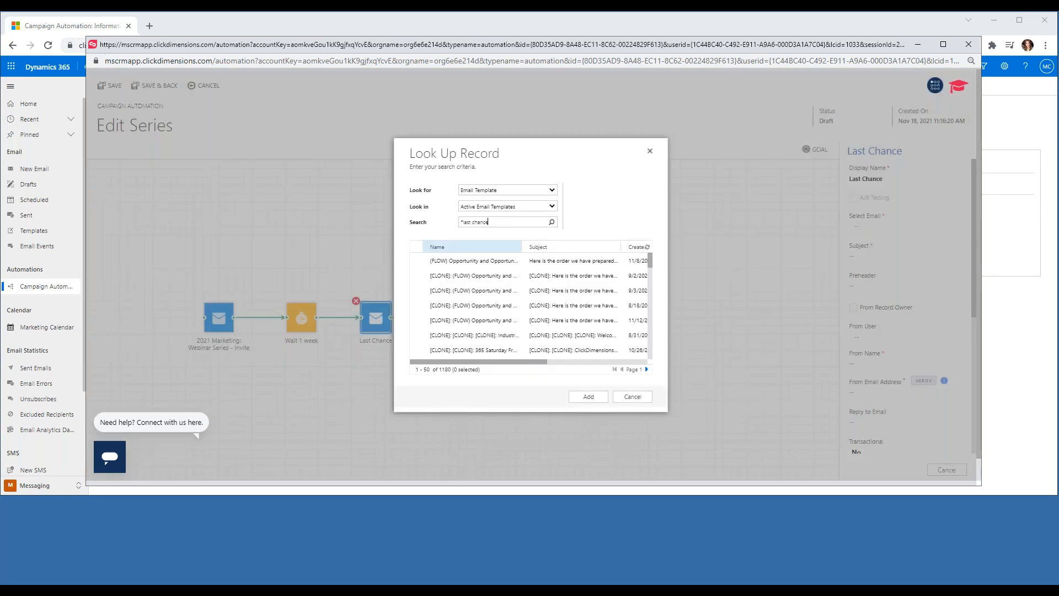
key("Return")
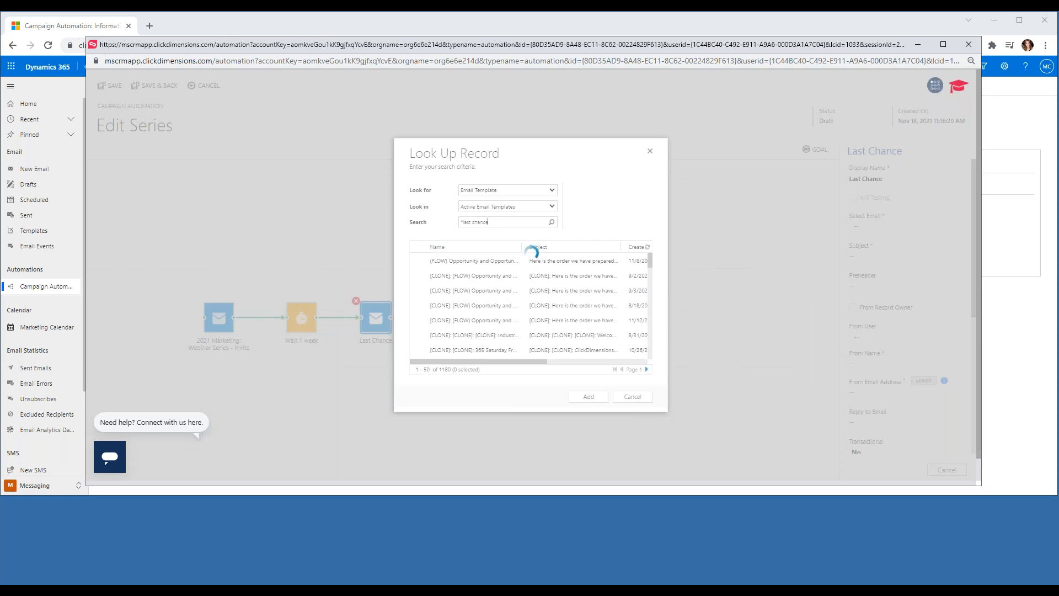
left_click(589, 397)
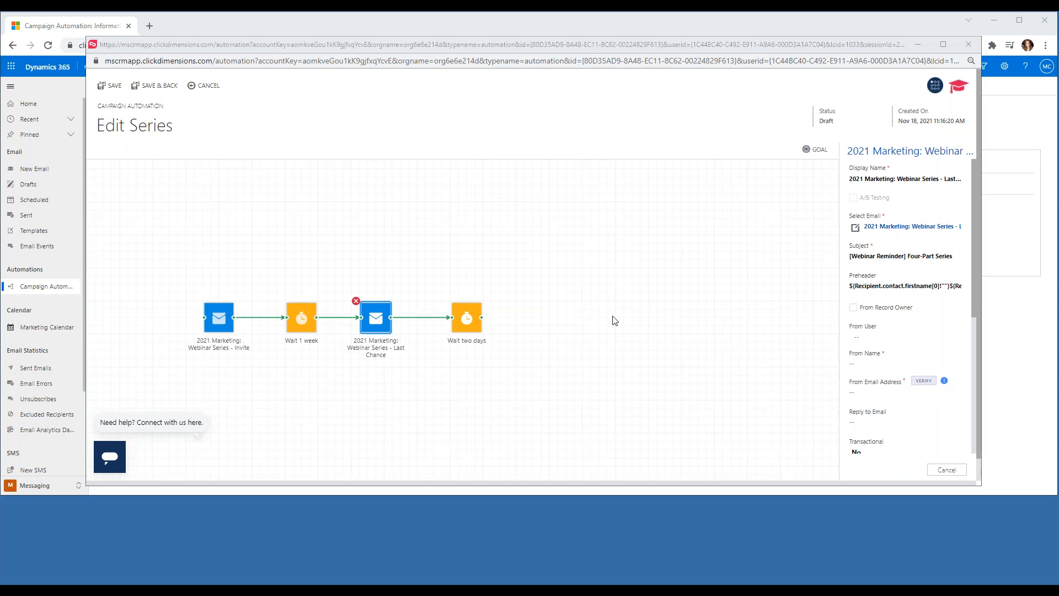
Set the Last Chance sender name to ClickDimensions Events and enter the sender e-mail address.
left_click(877, 361)
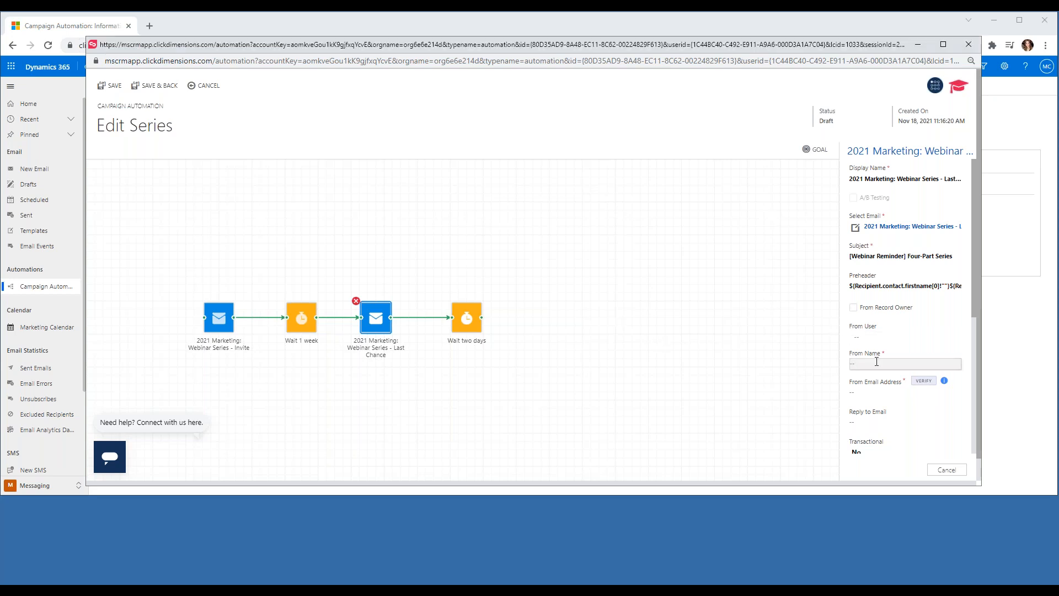
type("ClickDimensions Events")
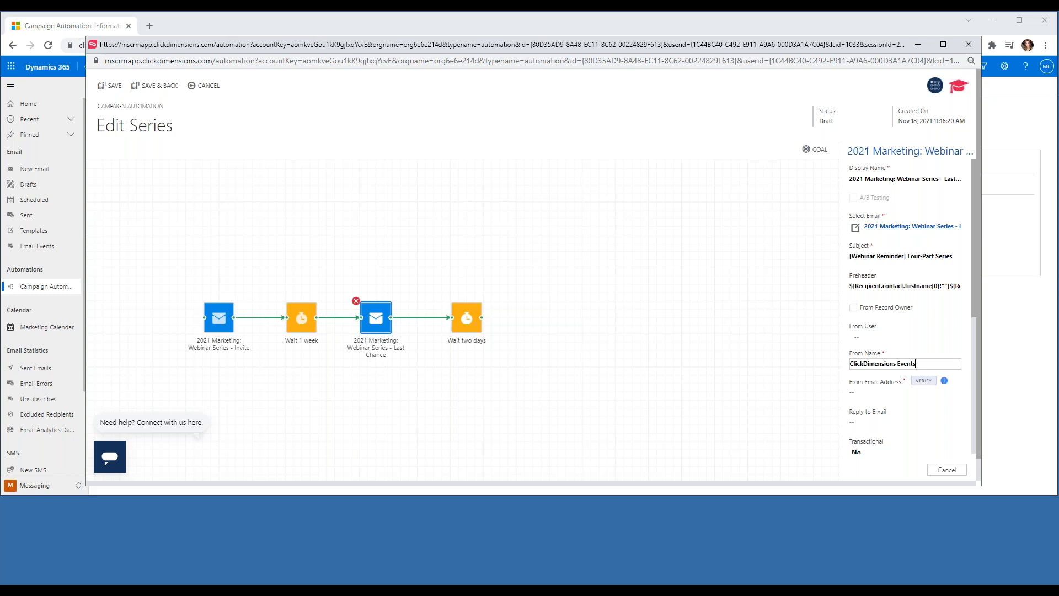
key("alt+Tab")
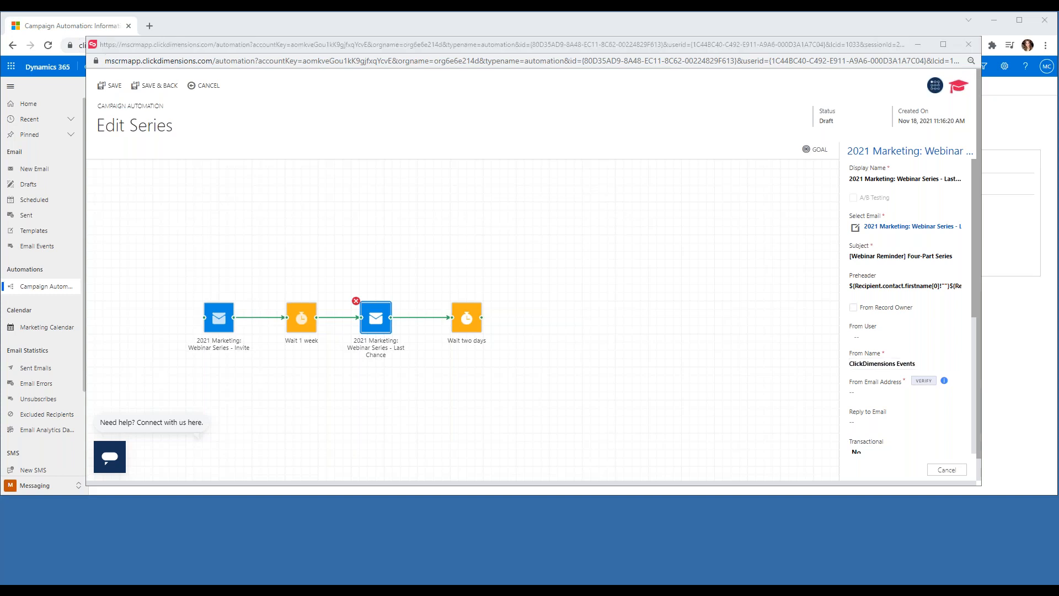
left_click(873, 391)
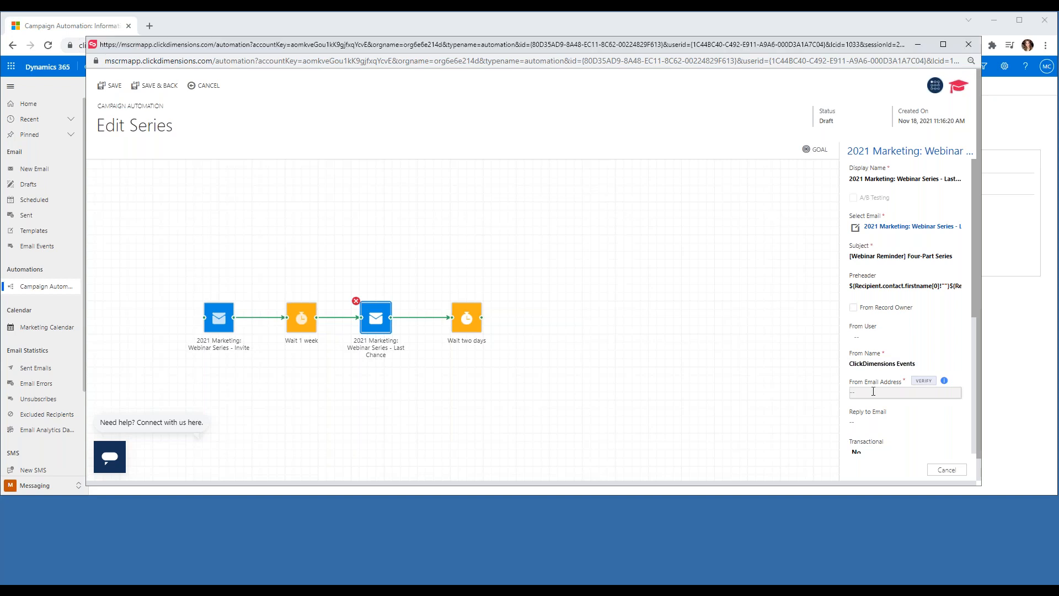
type("v")
left_click(927, 392)
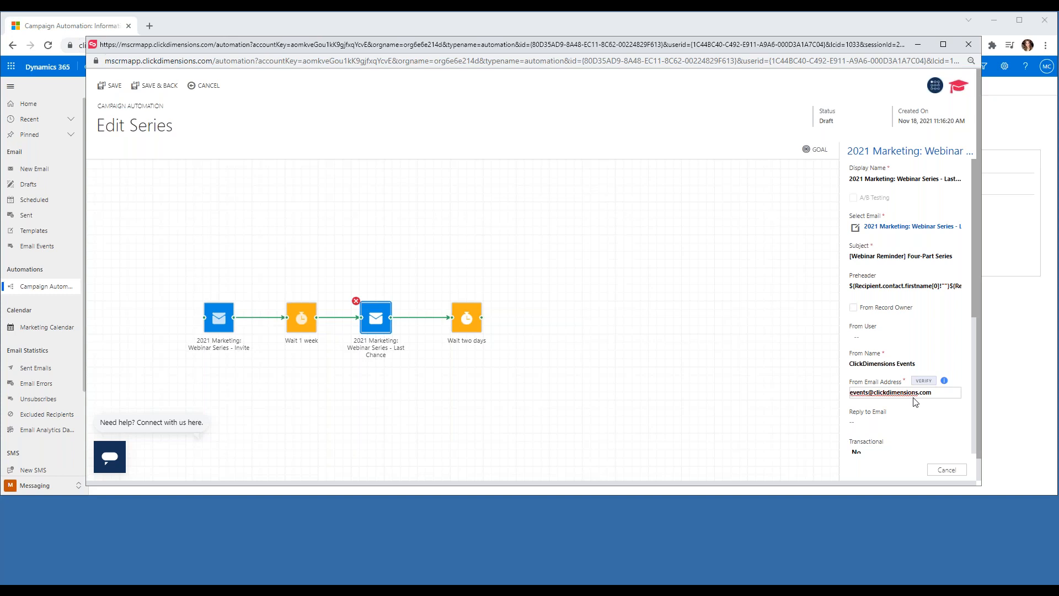
left_click(435, 401)
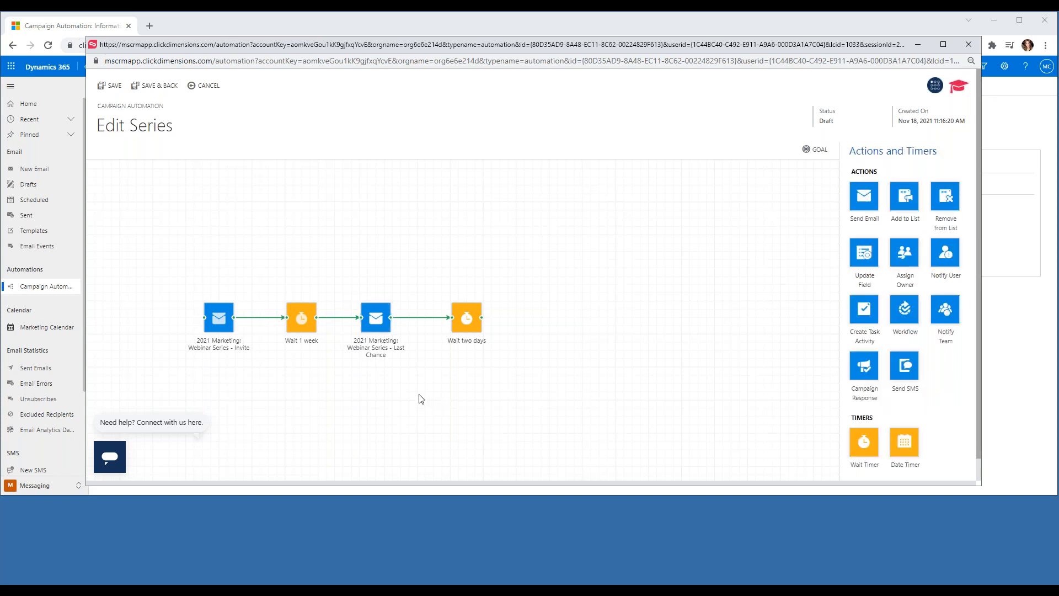
Change the last timer's wait to 1 week and rename it 'Wait 1 week'.
left_click(470, 323)
left_click(899, 209)
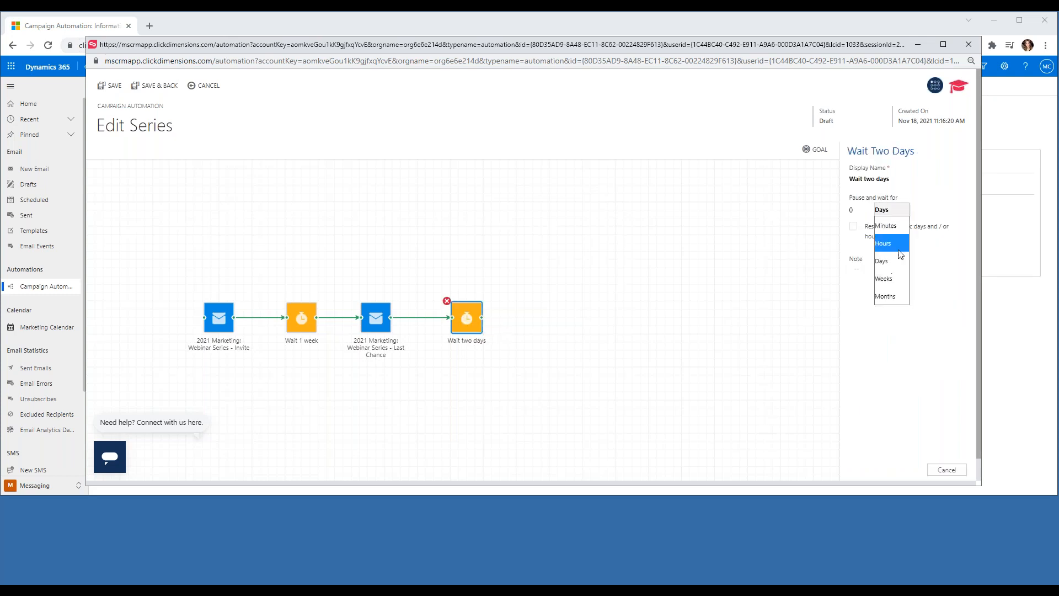
left_click(894, 278)
left_click(866, 207)
left_click_drag(891, 180, 866, 182)
type("1 week")
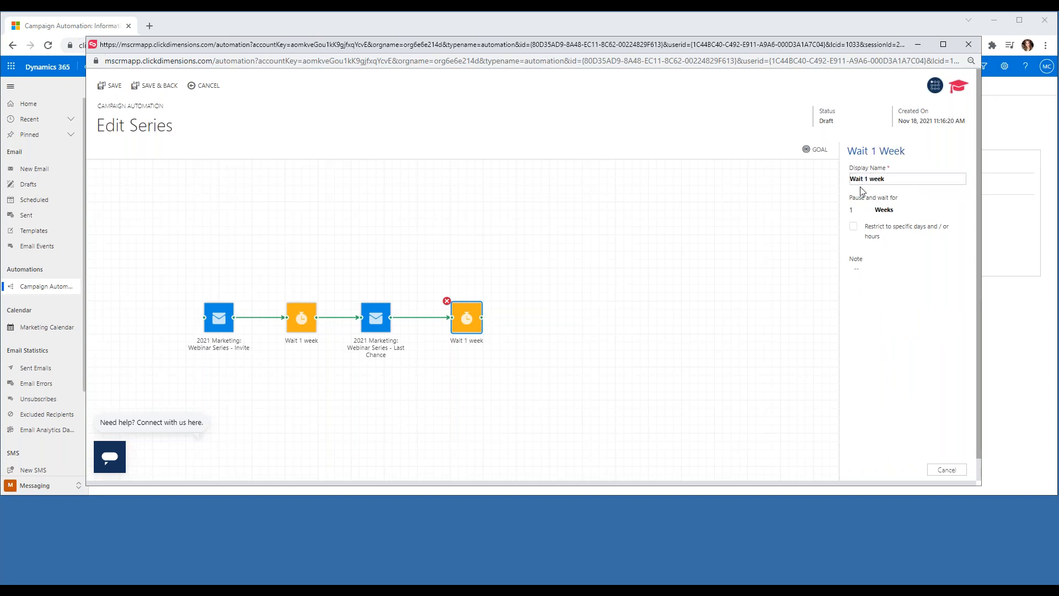
left_click(595, 297)
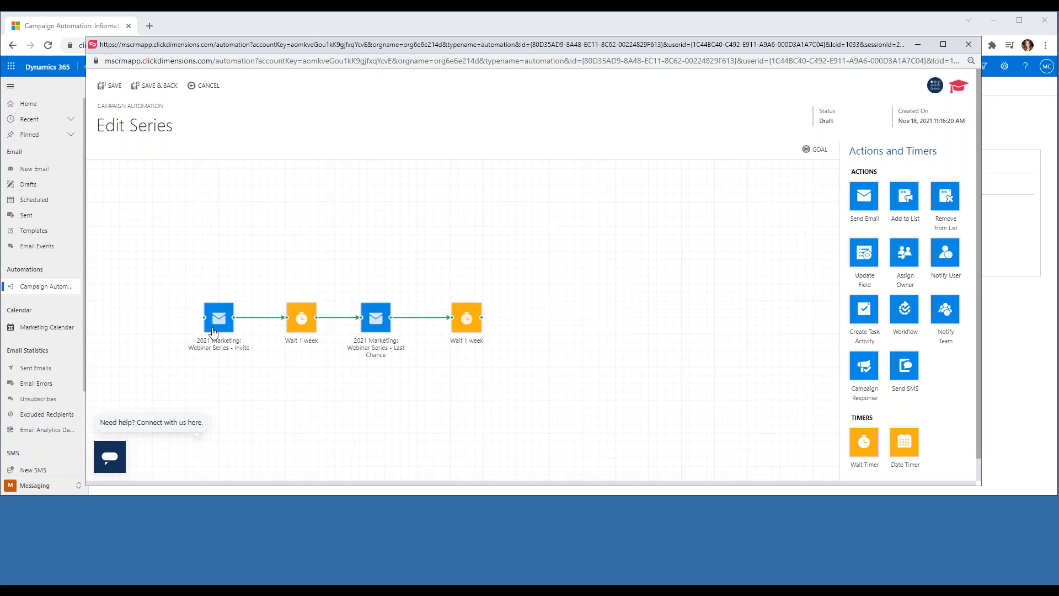
Copy and paste the timer, delete the unconnected copy, and save the series.
left_click(467, 319)
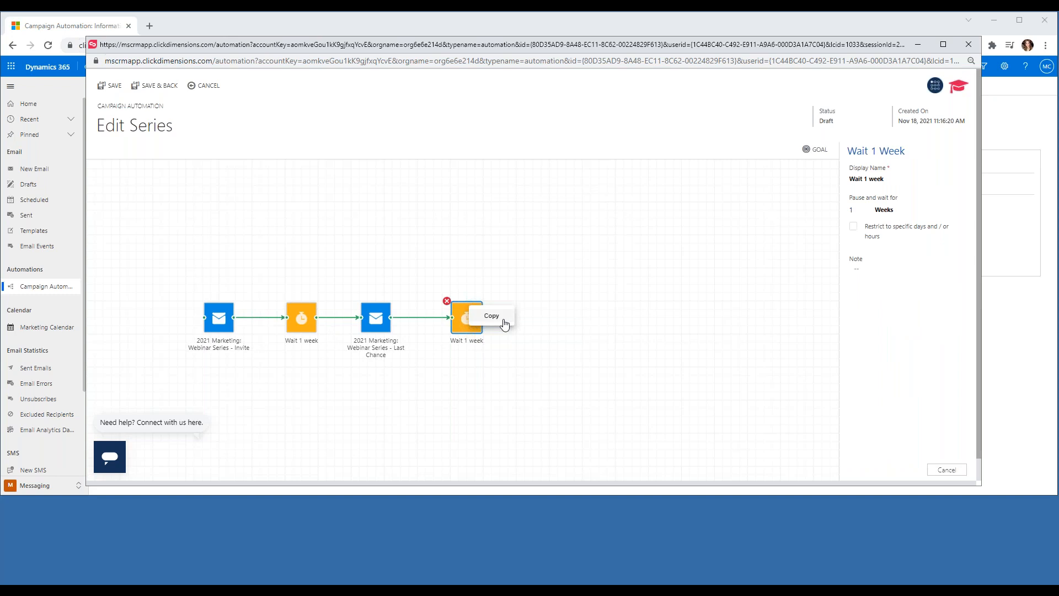
left_click(556, 320)
right_click(557, 320)
left_click(583, 314)
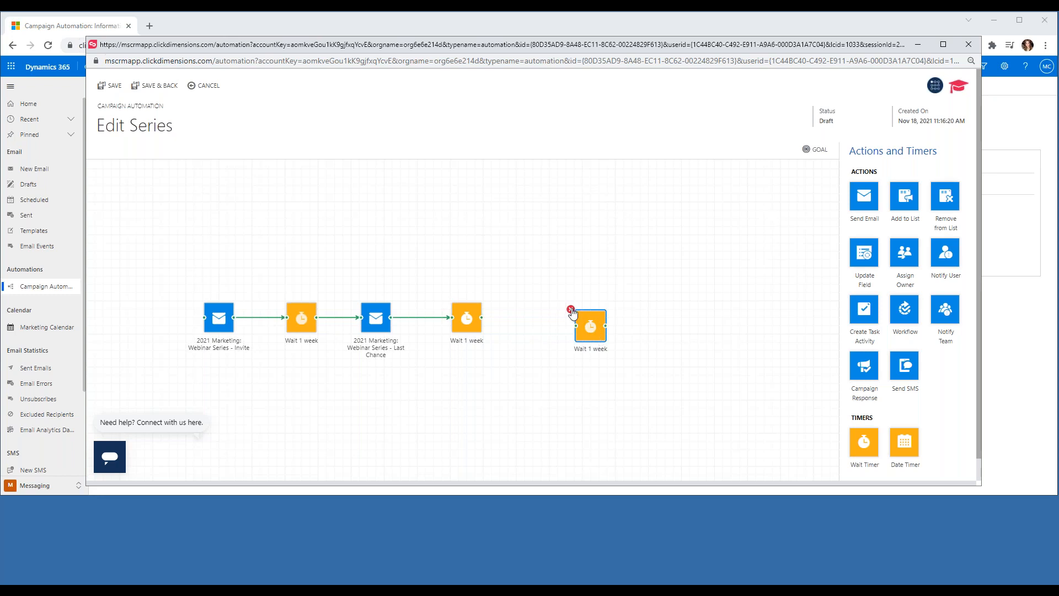
left_click(571, 312)
left_click(156, 88)
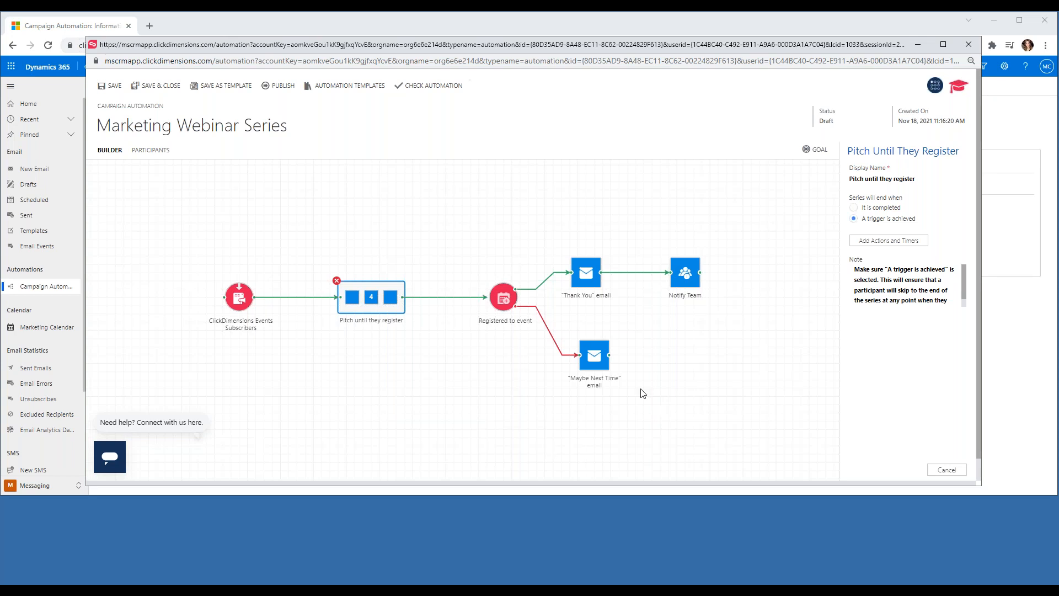
Link the registration trigger to the ClickDimensions Webinar Series event, keeping the negative path at 1 day.
left_click(505, 301)
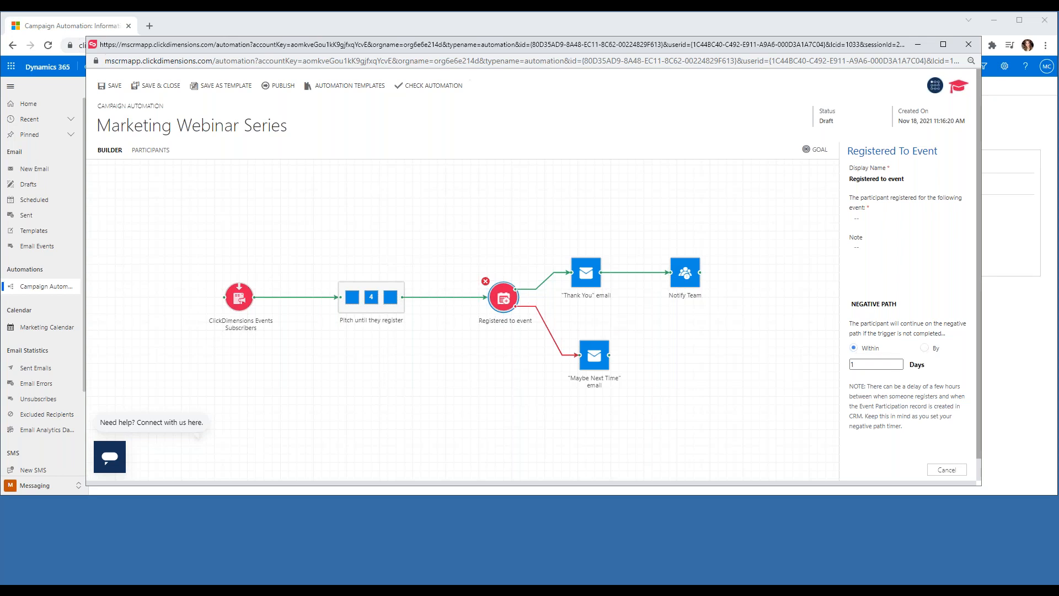
left_click(884, 221)
type("ClikD")
key("BackSpace")
key("BackSpace")
type("ickDimensions We")
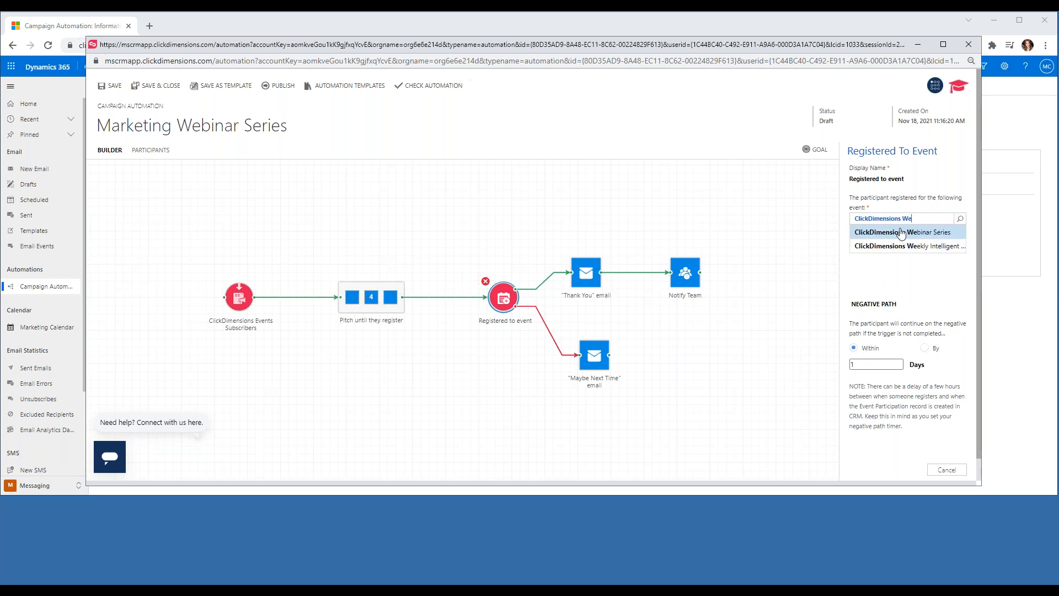
left_click(898, 232)
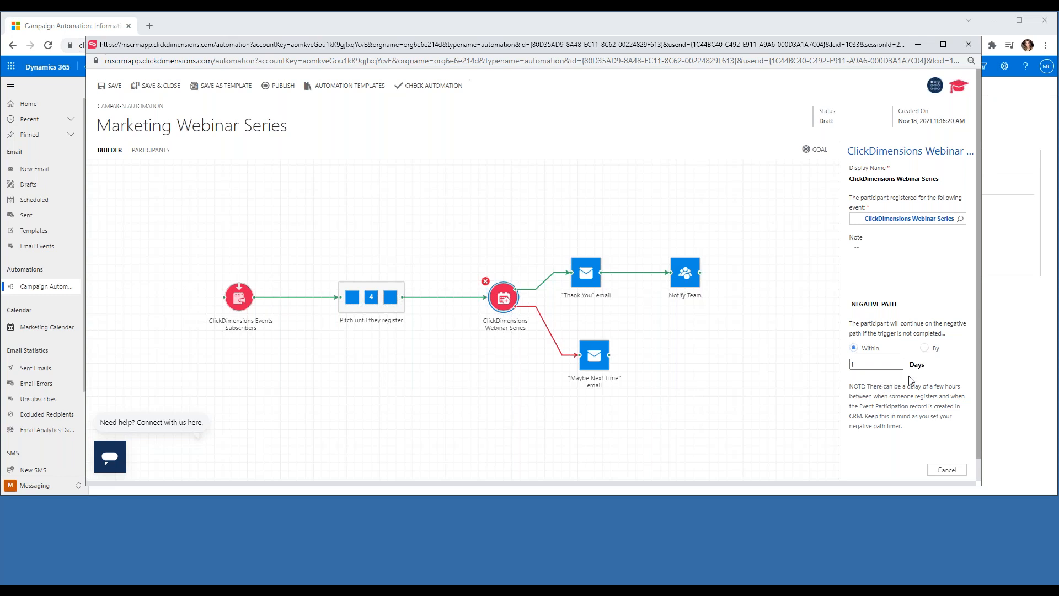
left_click(929, 349)
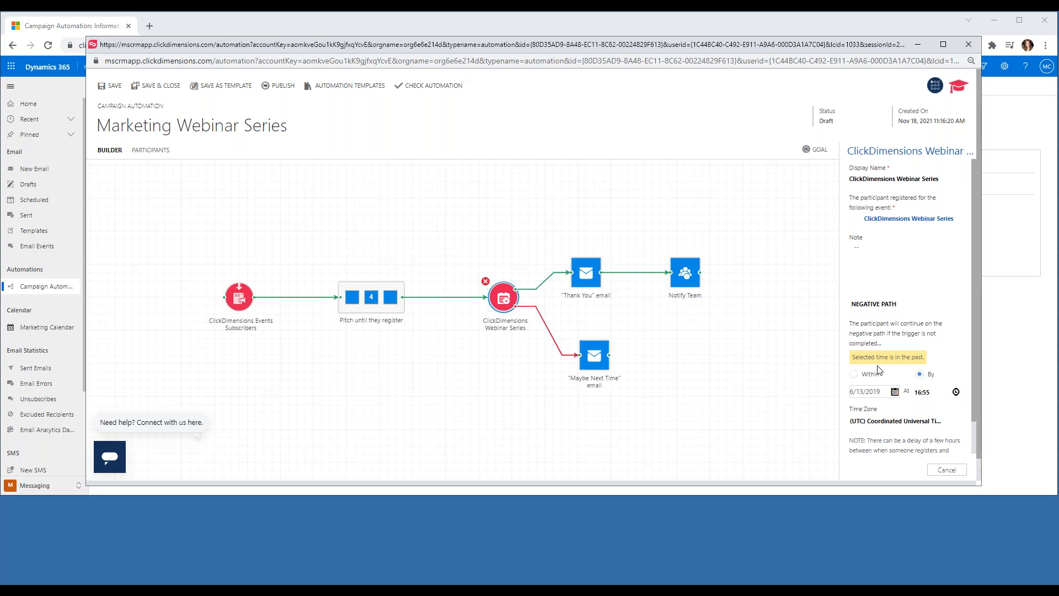
left_click(856, 375)
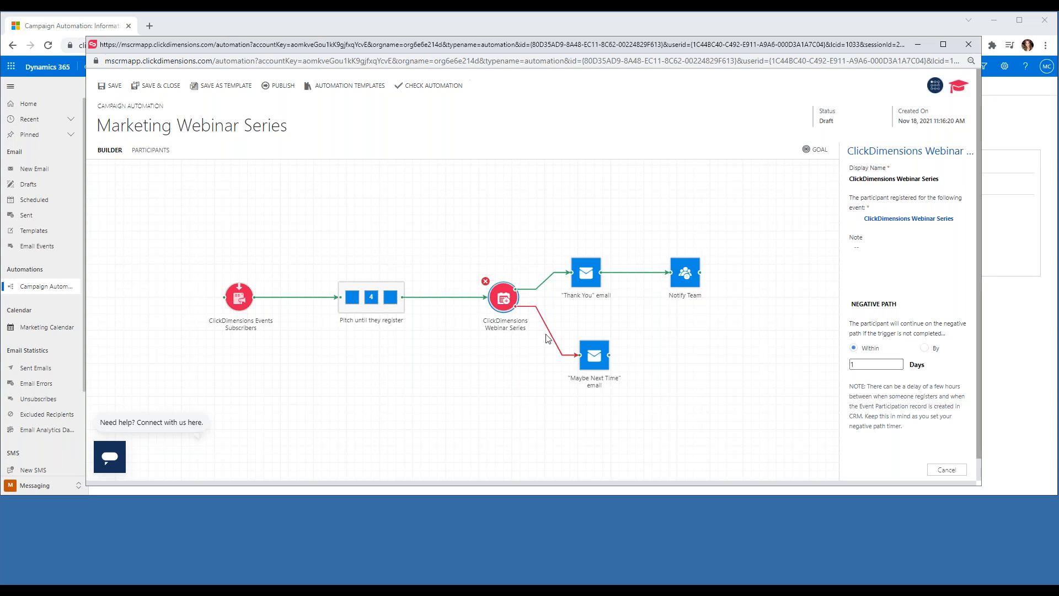
Search '*thank you' and attach the 2021 Marketing Webinar Series registration thank-you template.
left_click(585, 276)
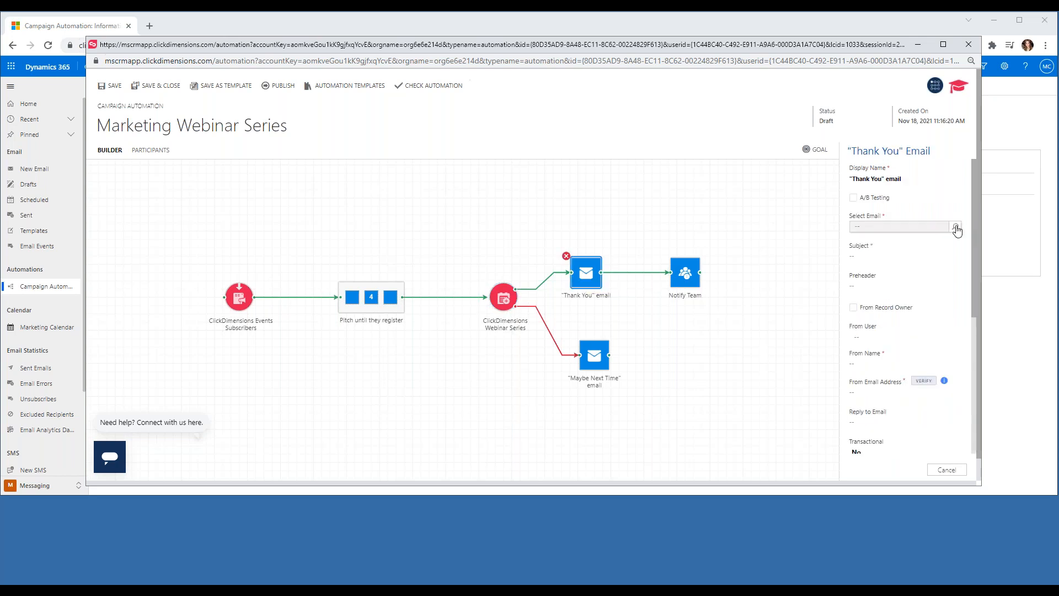
left_click(956, 228)
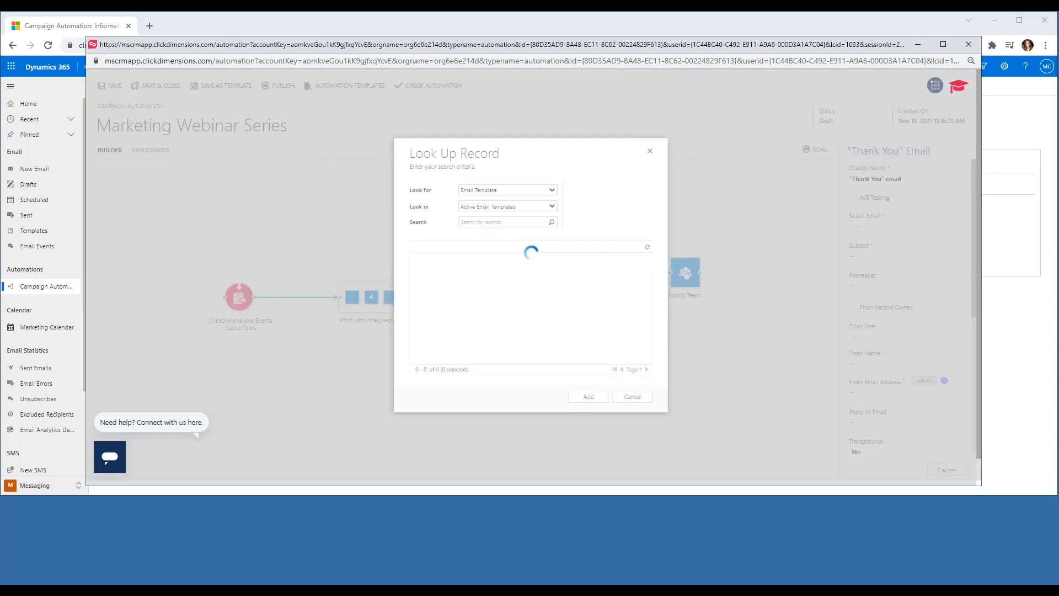
type("*thank yo")
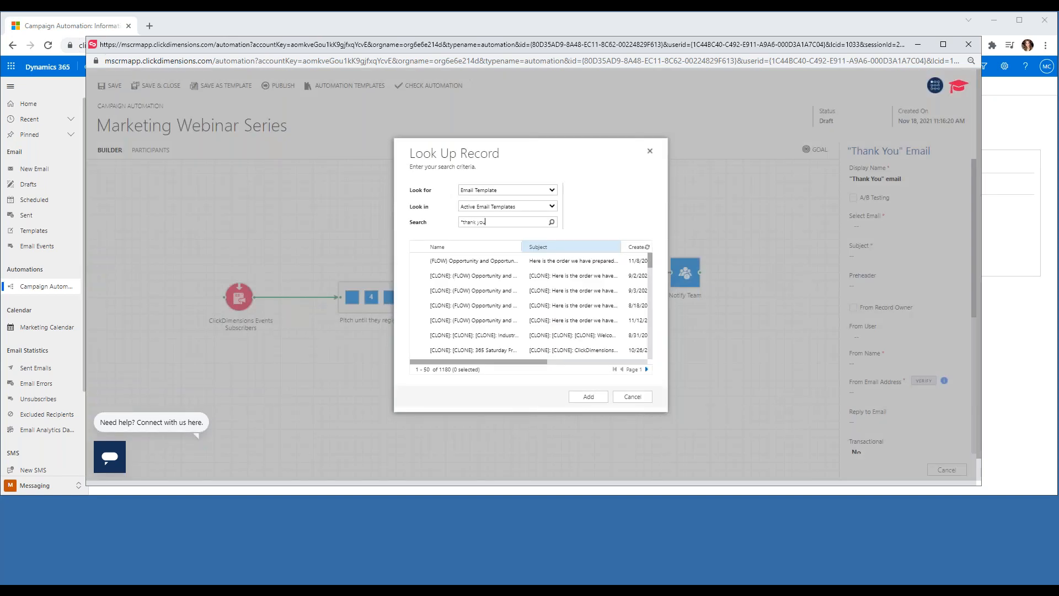
type("u")
key("Return")
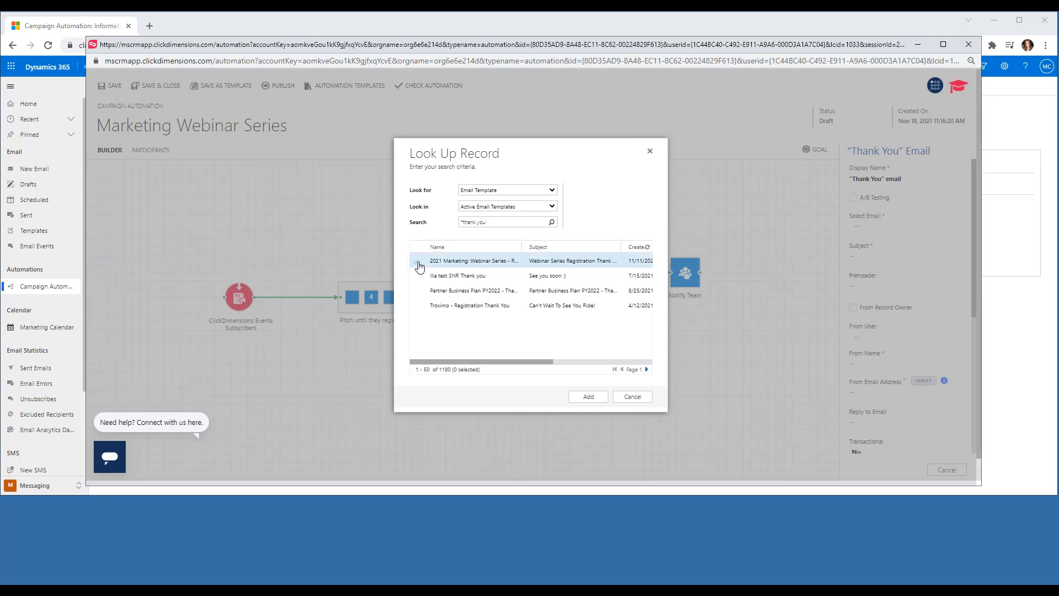
left_click(418, 264)
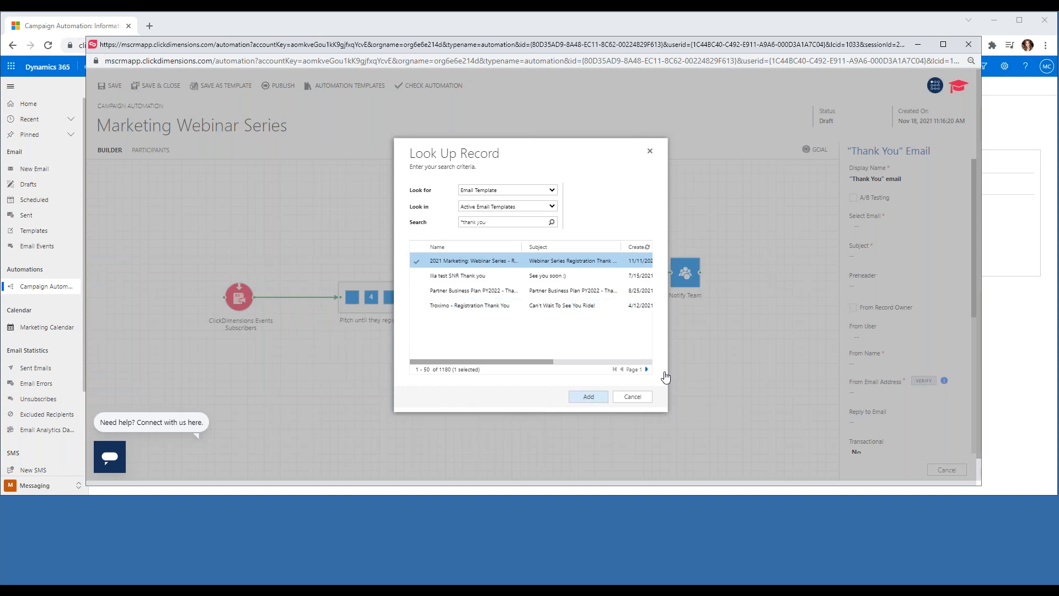
left_click(588, 397)
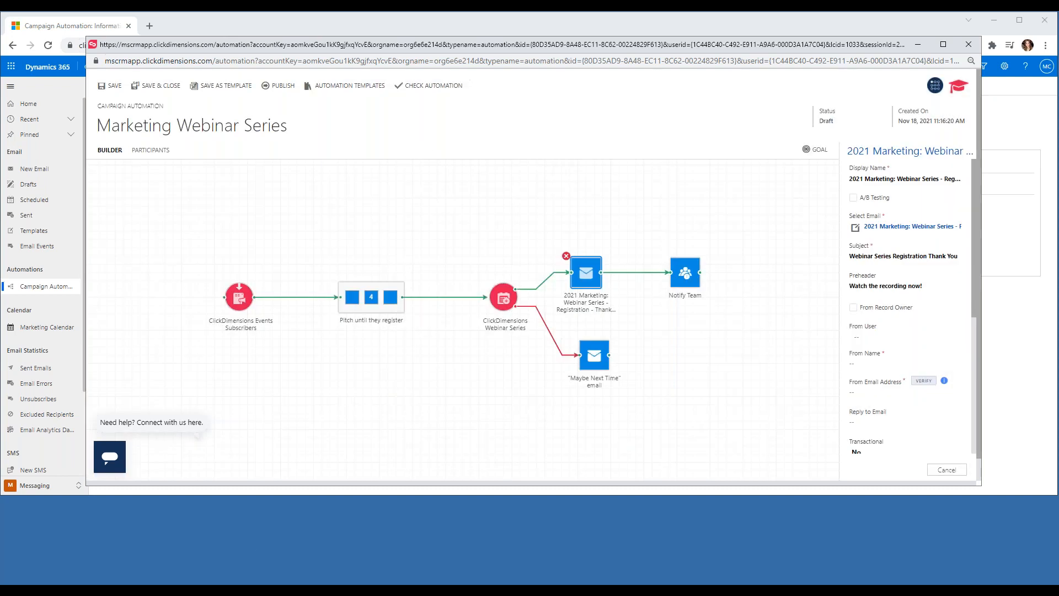
Enter From Name 'ClickDimensions Events' and the events sender e-mail address on the thank-you email.
left_click(866, 362)
type("eve")
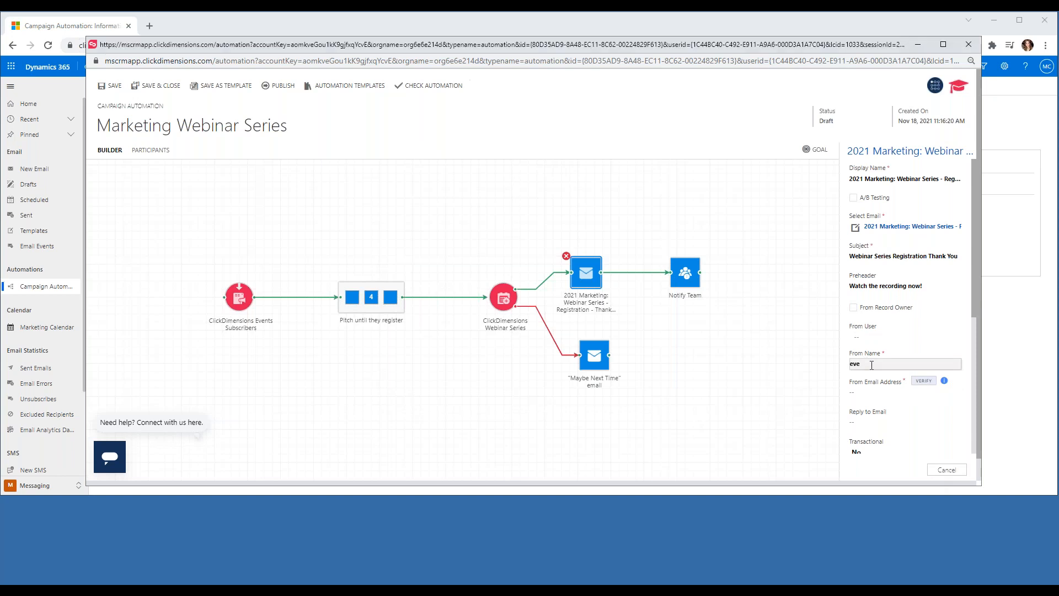
type("n")
key("BackSpace")
key("BackSpace")
key("BackSpace")
key("BackSpace")
type("ClickDimensions Events")
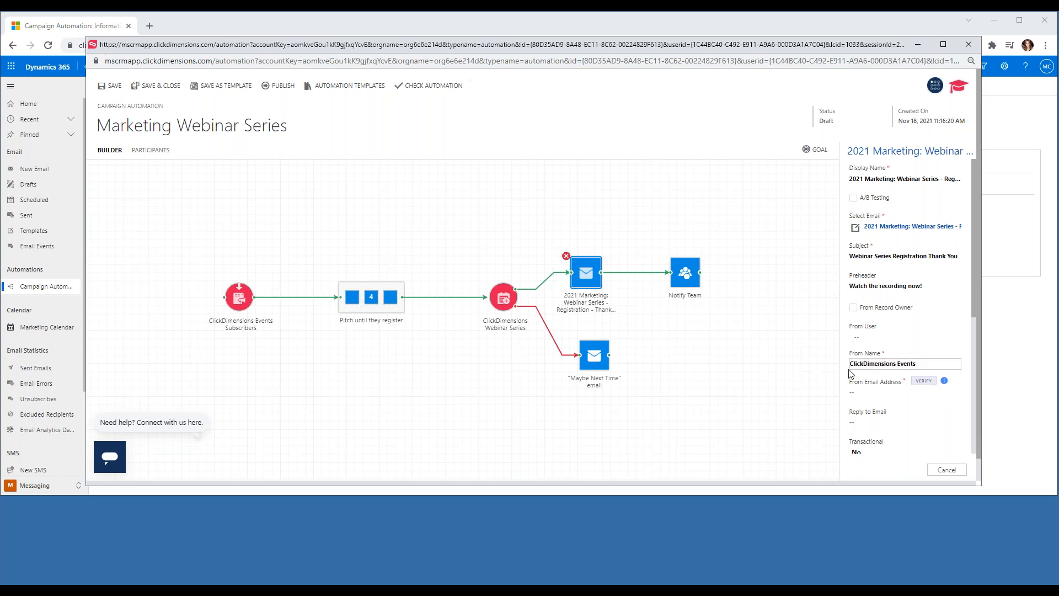
left_click(866, 392)
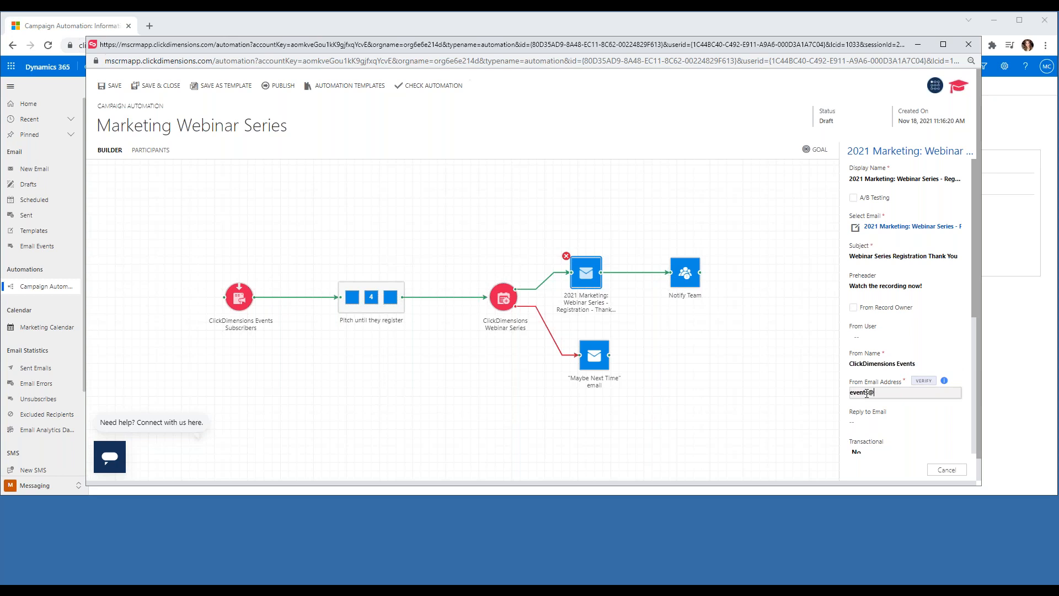
left_click(716, 386)
left_click(695, 318)
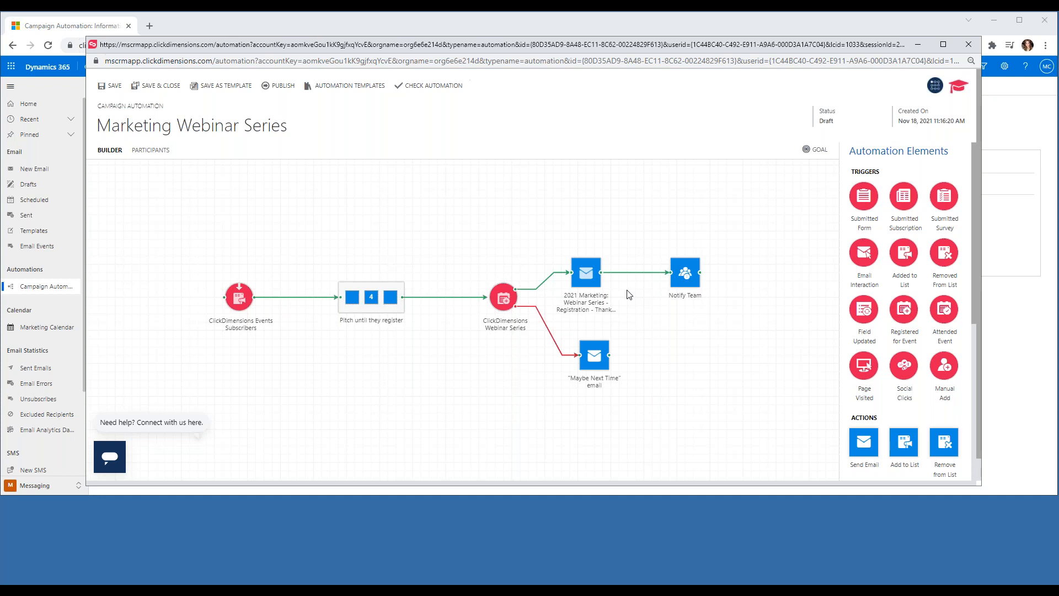
Send Notify Team alerts to ClickDimensions Marketing Team with the pasted subject and message.
left_click(686, 279)
left_click(868, 208)
type("Click")
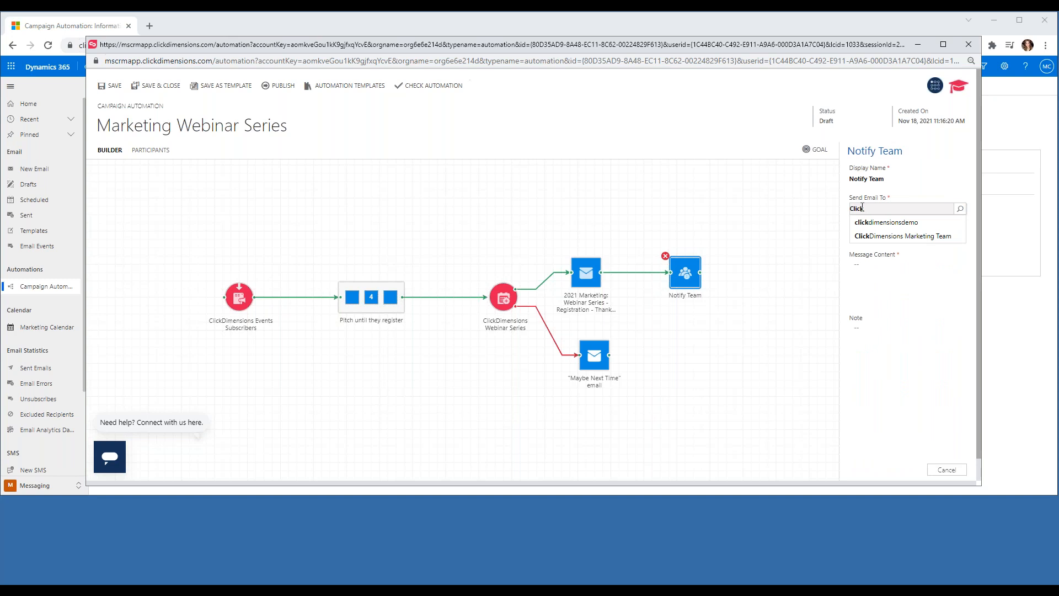
left_click(877, 236)
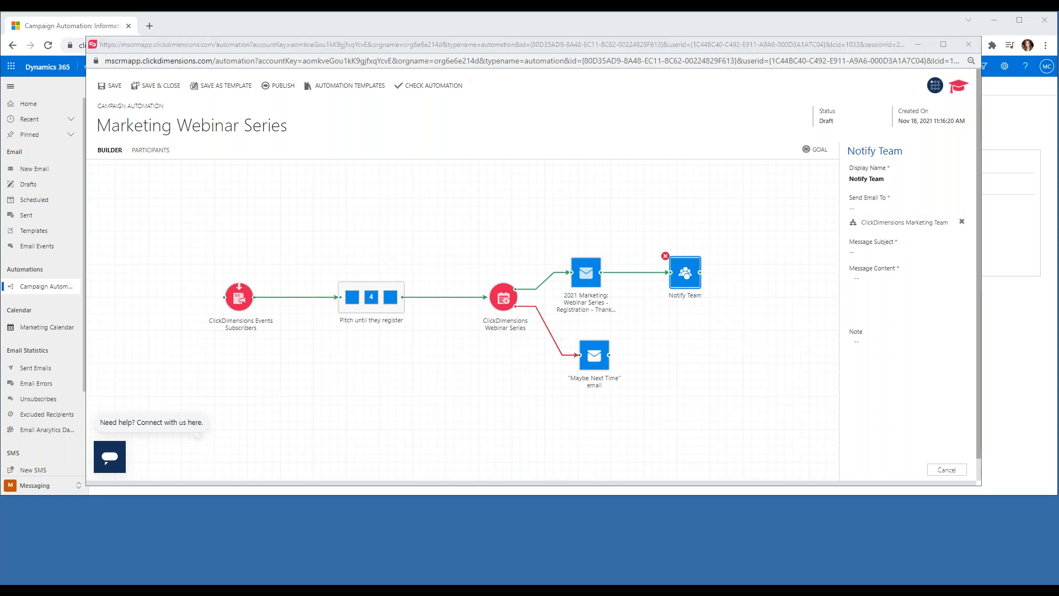
left_click(909, 254)
type("Submitted Registration – 2021 Webinar Series")
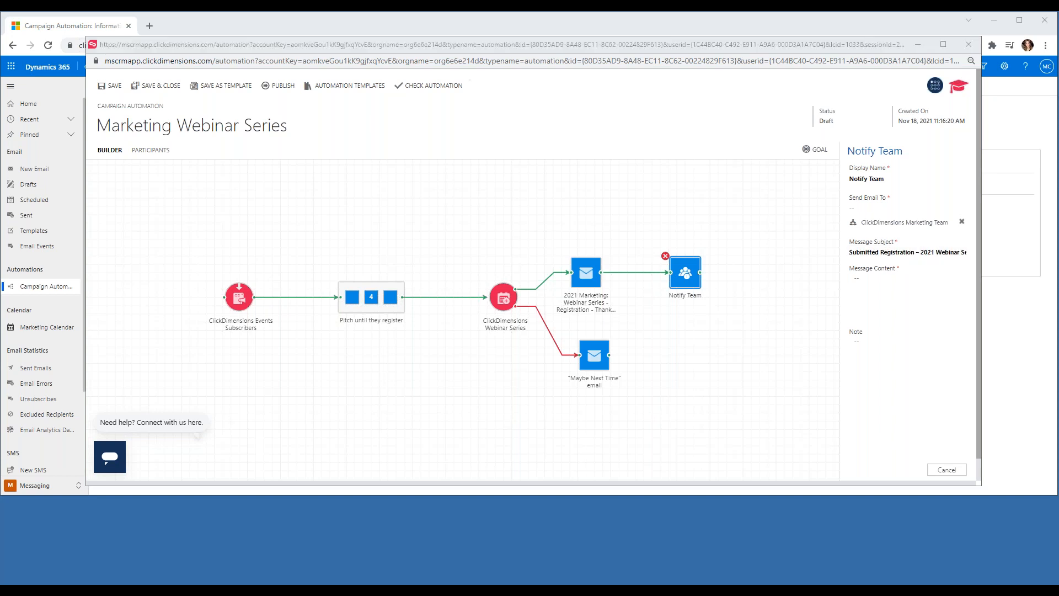
left_click(880, 295)
type("Hey Marketing Team, a registration has come in for the 2021 Webinar Series.")
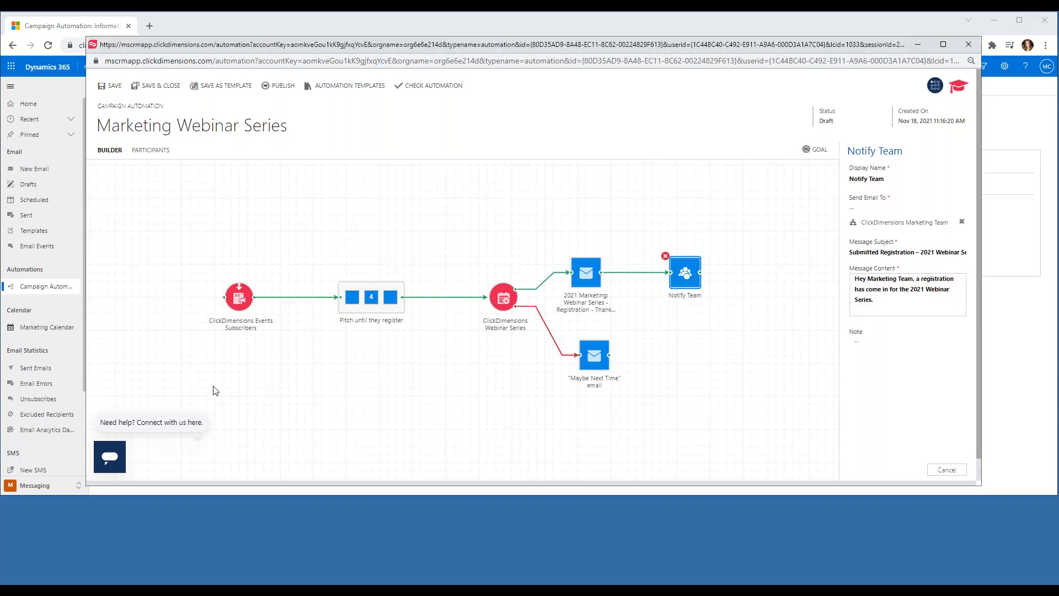
left_click(696, 338)
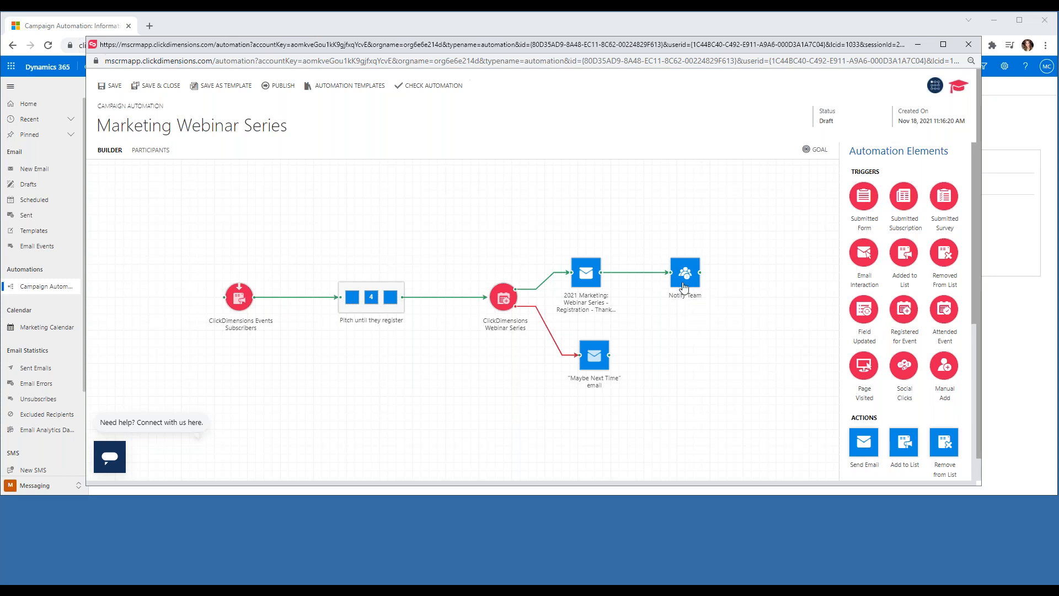
Attach the no-registration template found by searching '*next time' to the Maybe Next Time step.
left_click(594, 365)
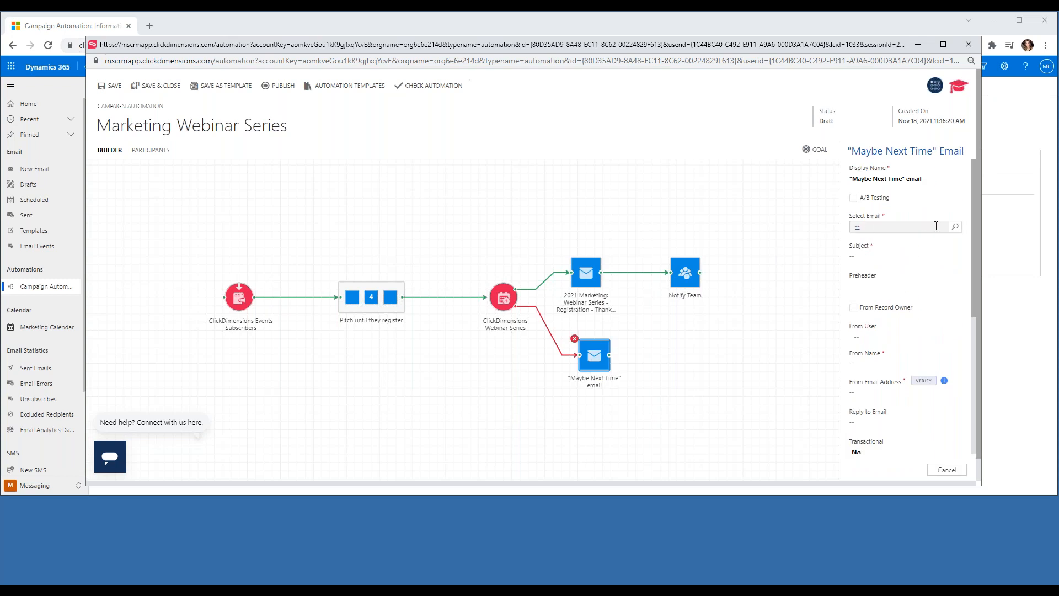
left_click(954, 228)
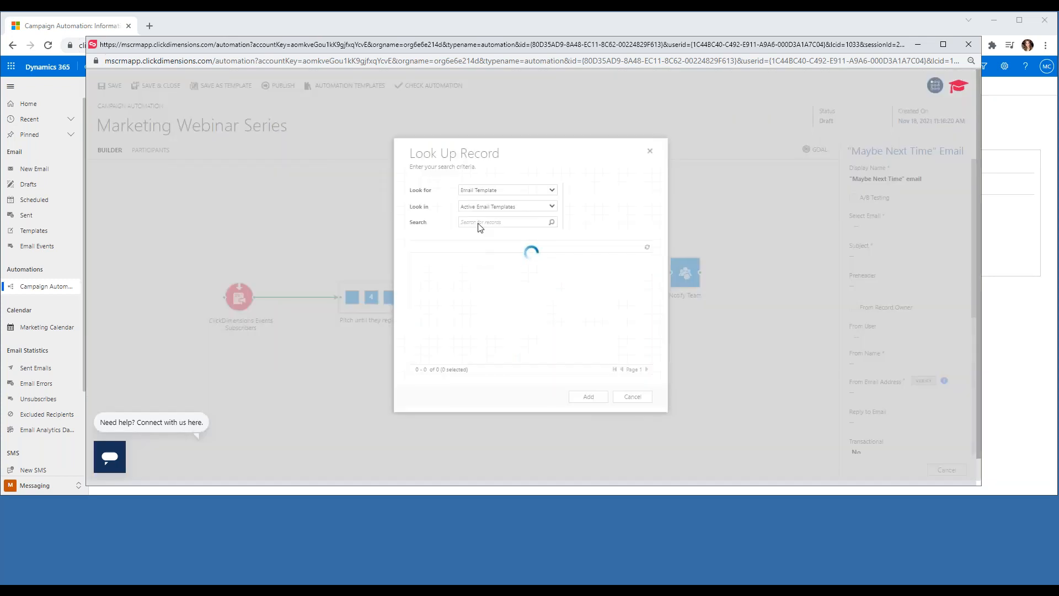
type("*next time")
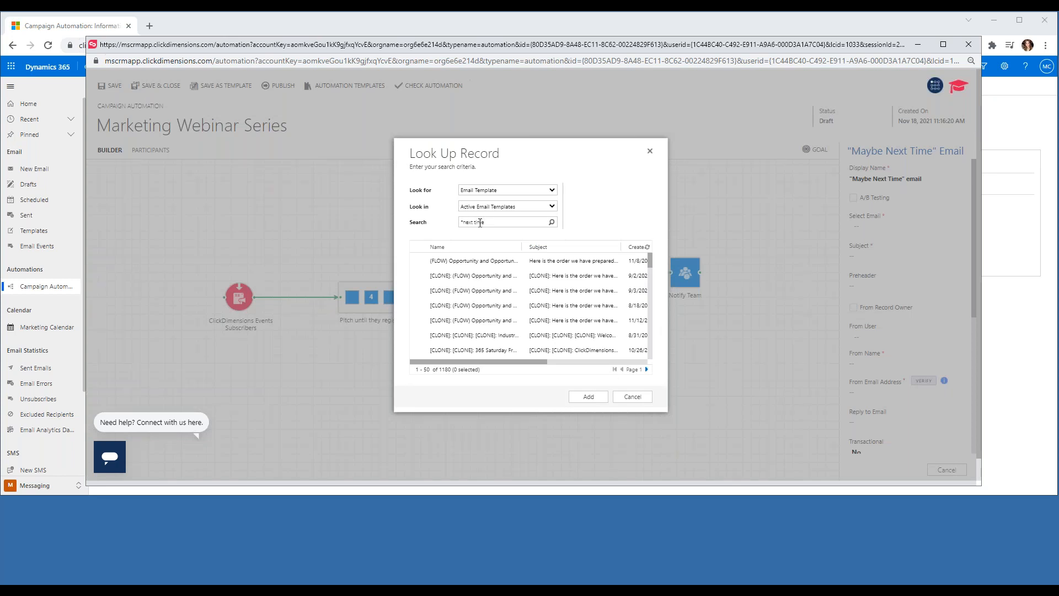
key("Return")
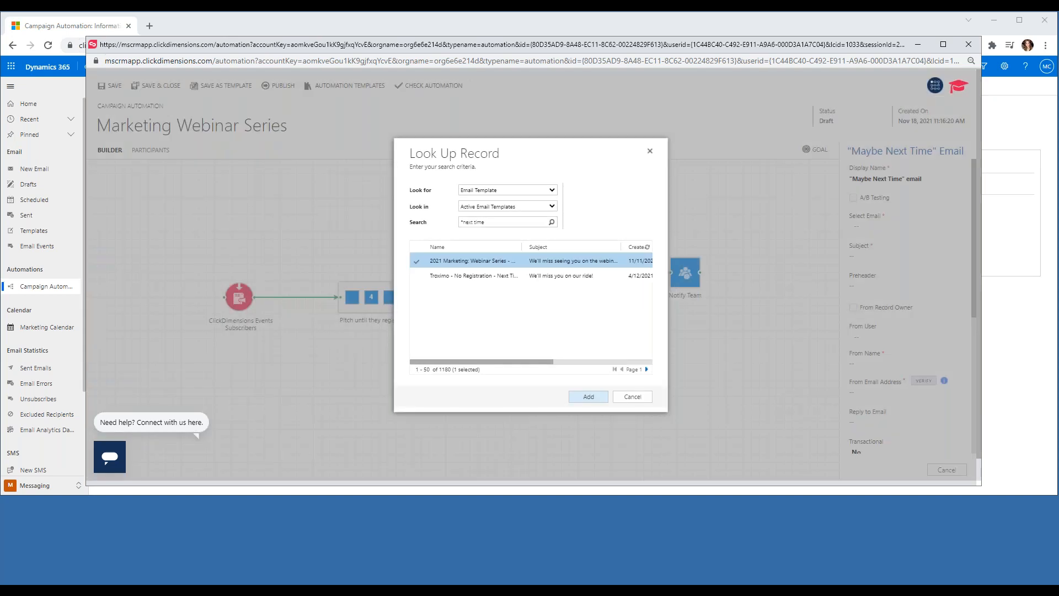
left_click(589, 397)
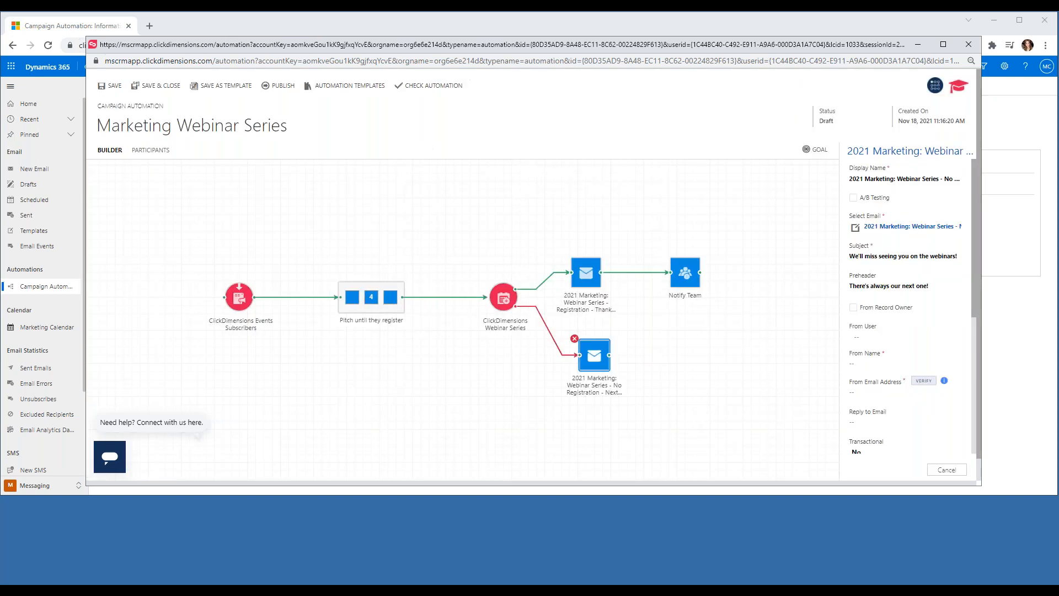
Copy the sender name and address from the thank-you email into the Maybe Next Time step.
left_click(586, 278)
left_click(928, 365)
left_click(594, 363)
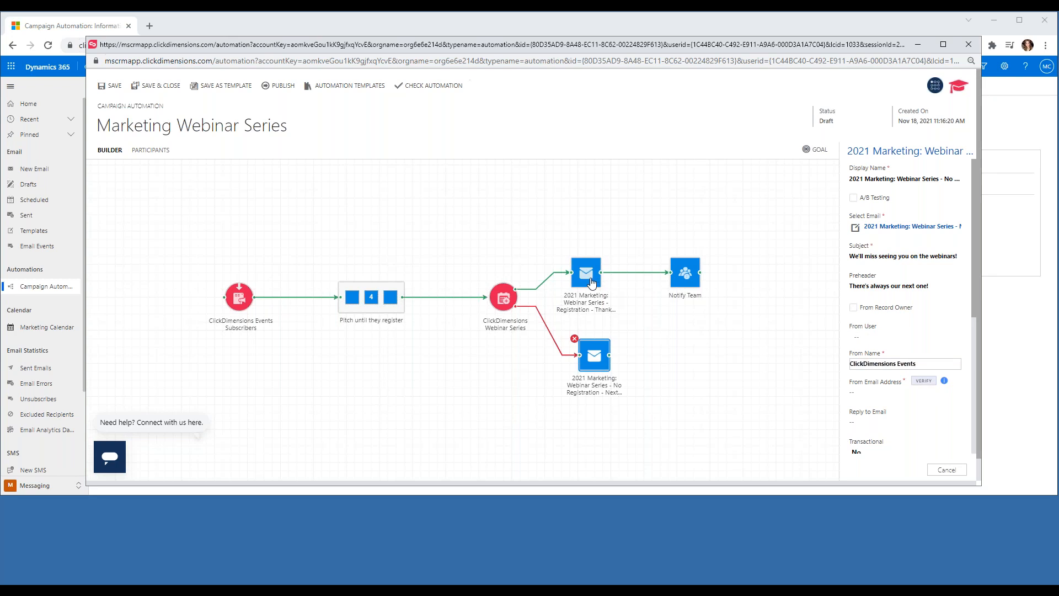
left_click_drag(933, 393, 837, 396)
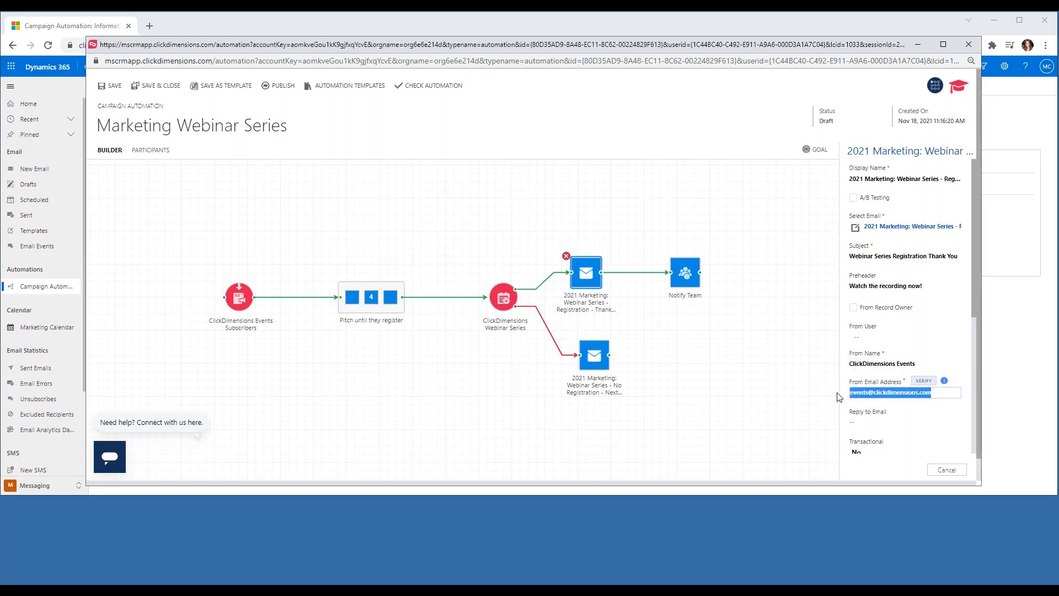
left_click(594, 363)
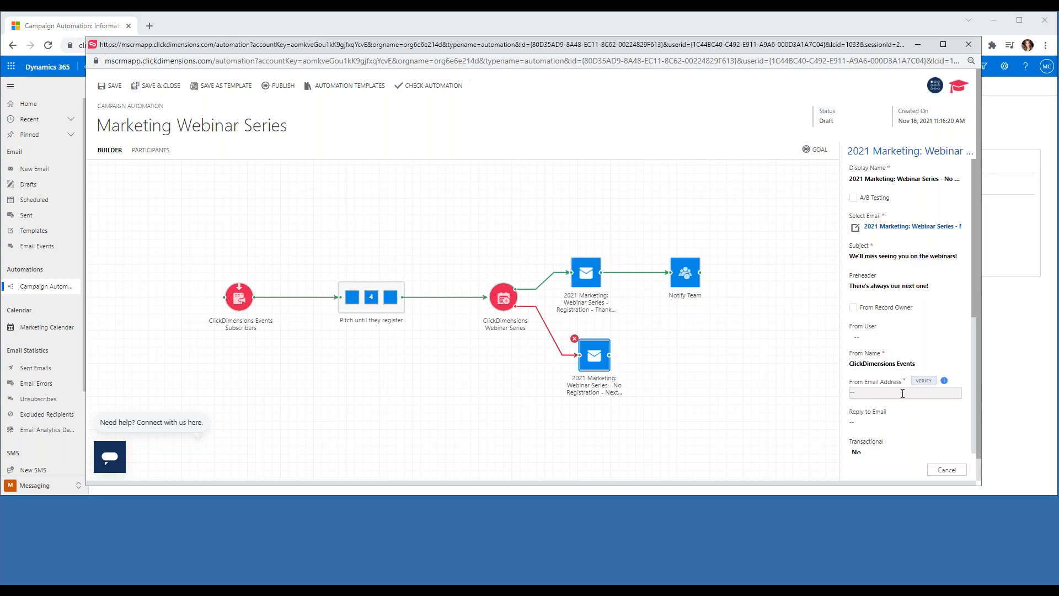
left_click(671, 344)
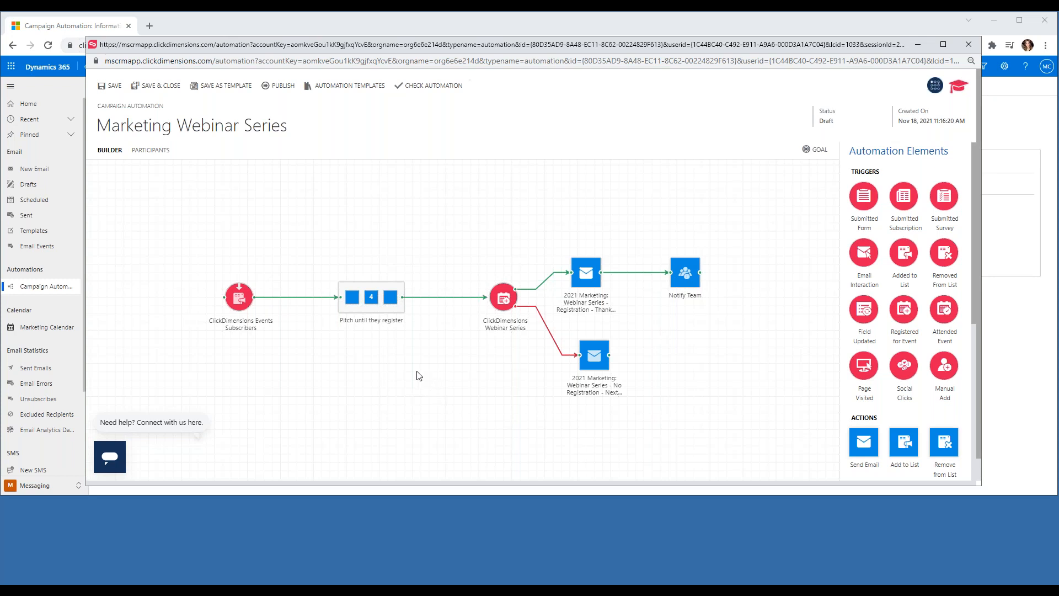
Save the automation, then attempt to publish it.
left_click(112, 87)
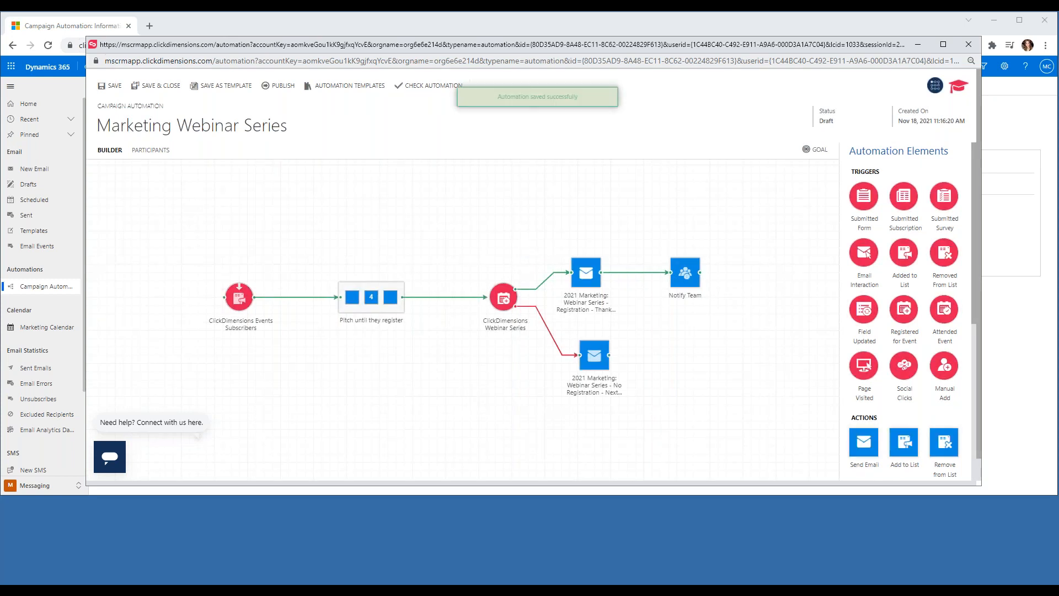
left_click(282, 88)
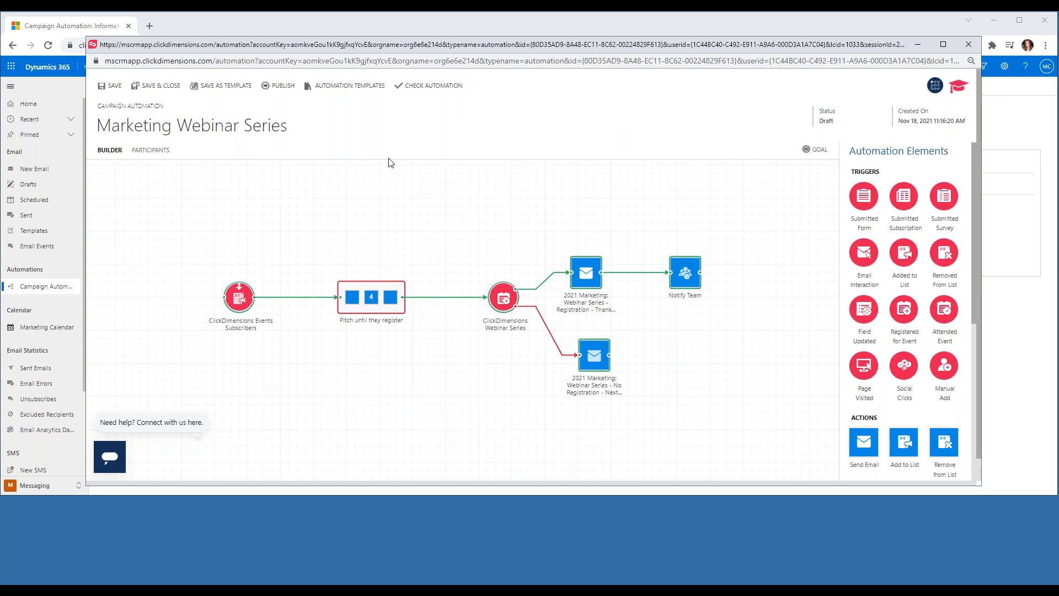
left_click(382, 305)
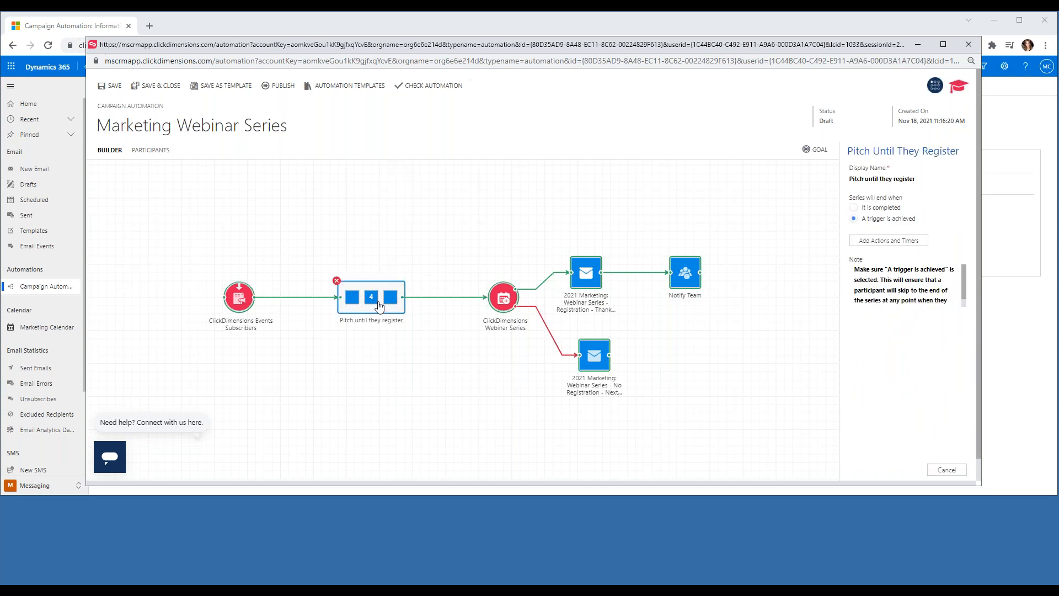
double_click(379, 307)
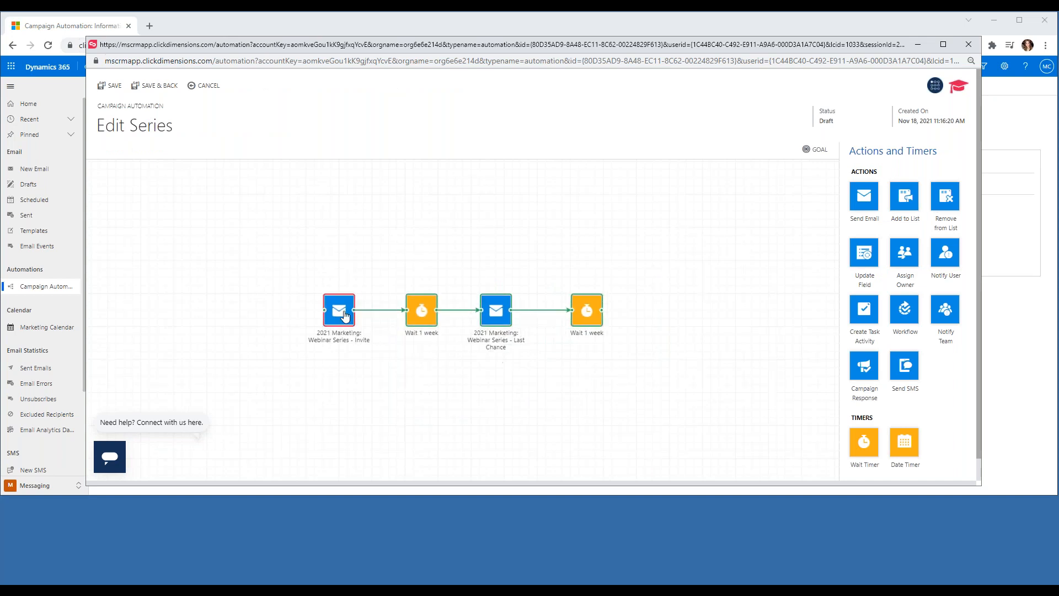
left_click(344, 314)
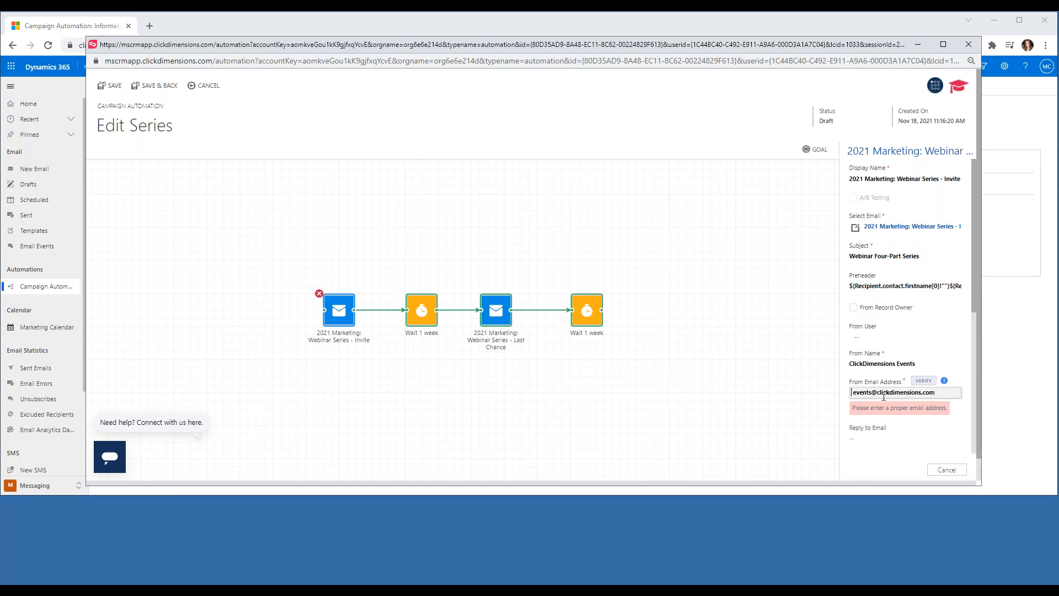
left_click(738, 395)
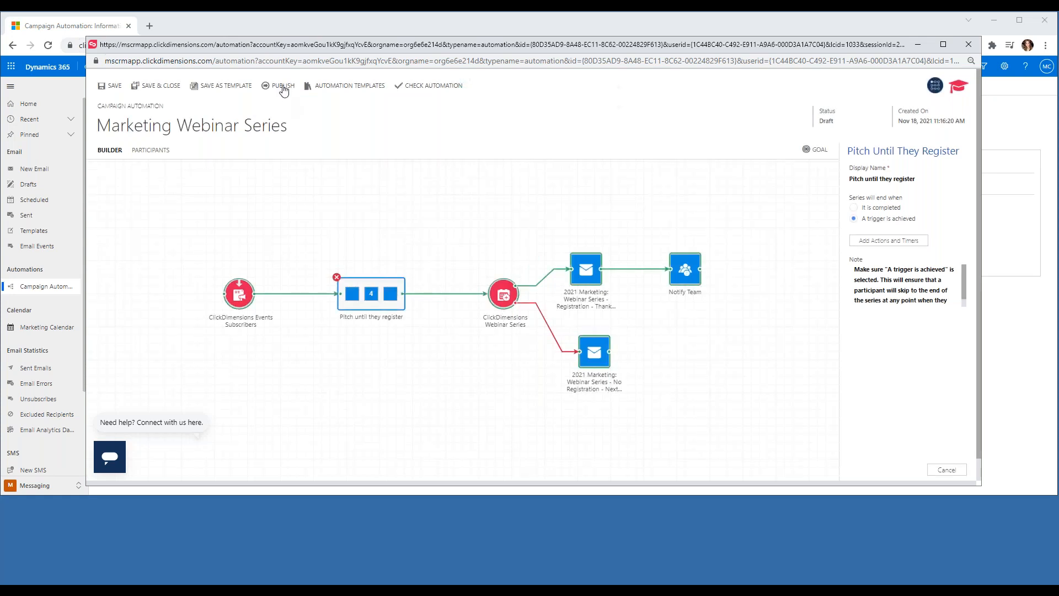
Try publishing the automation, hit the invalid nodes error, and open the series for editing.
left_click(283, 88)
left_click(280, 88)
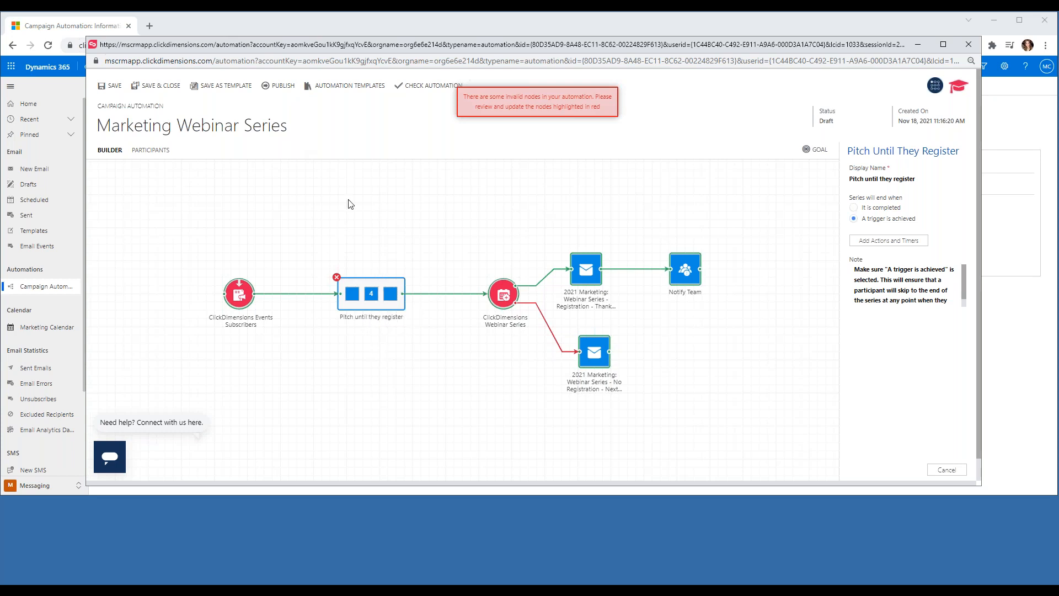
right_click(109, 87)
left_click(436, 159)
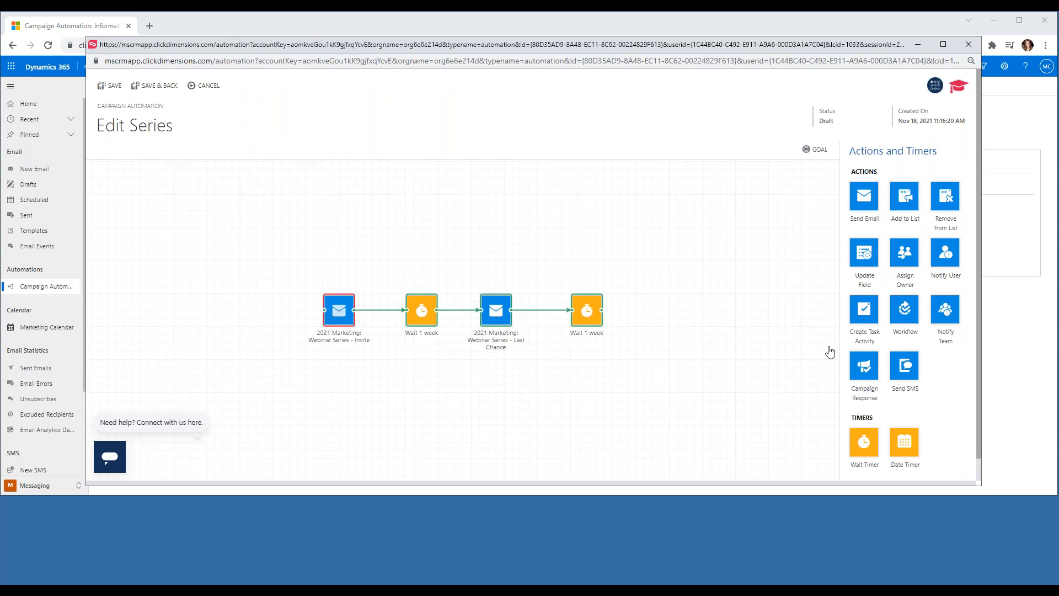
Replace the Invite email's From Email Address with the sender e-mail address and close its settings.
left_click(945, 395)
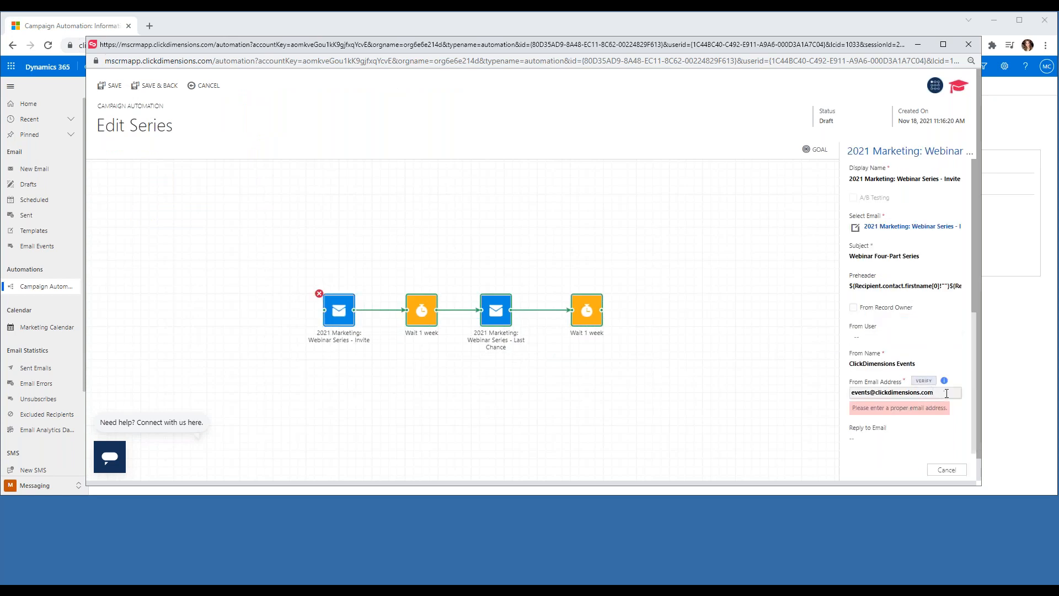
left_click_drag(945, 395, 848, 406)
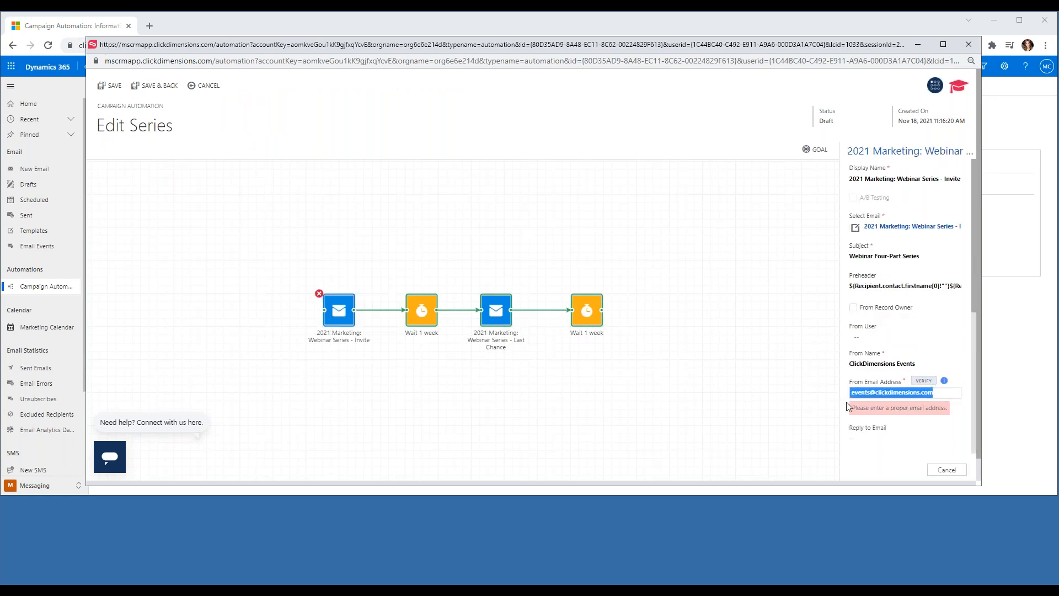
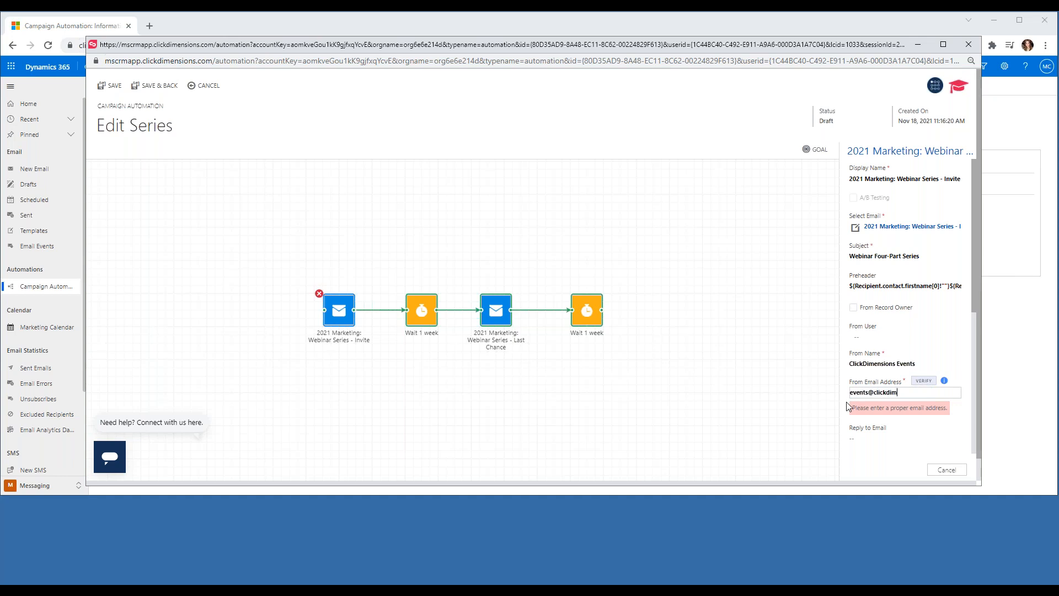
double_click(946, 353)
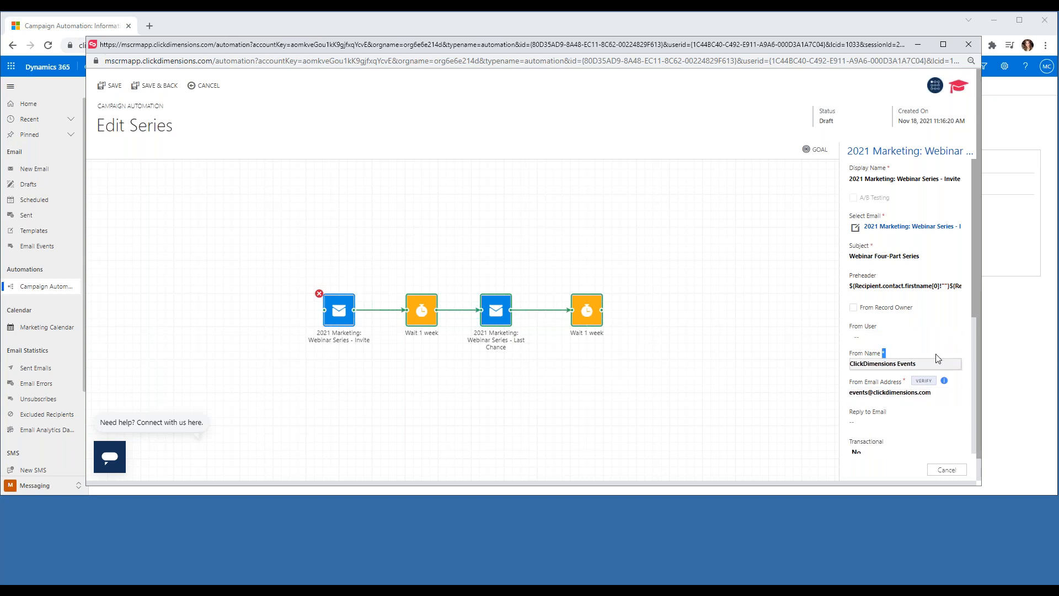
left_click(611, 387)
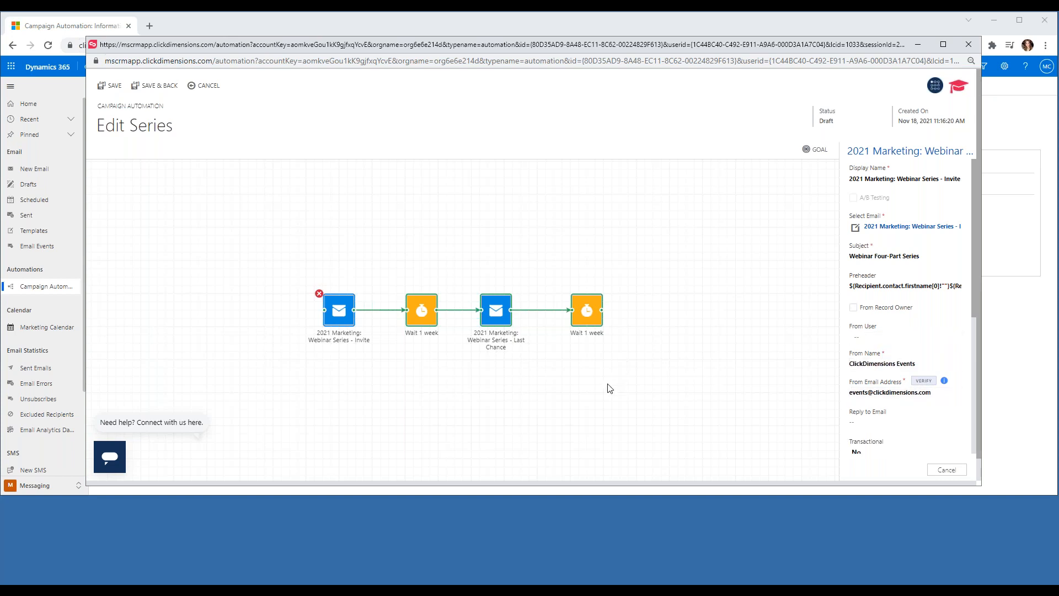
Save the series and publish the Marketing Webinar Series automation, confirming the publish.
left_click(159, 88)
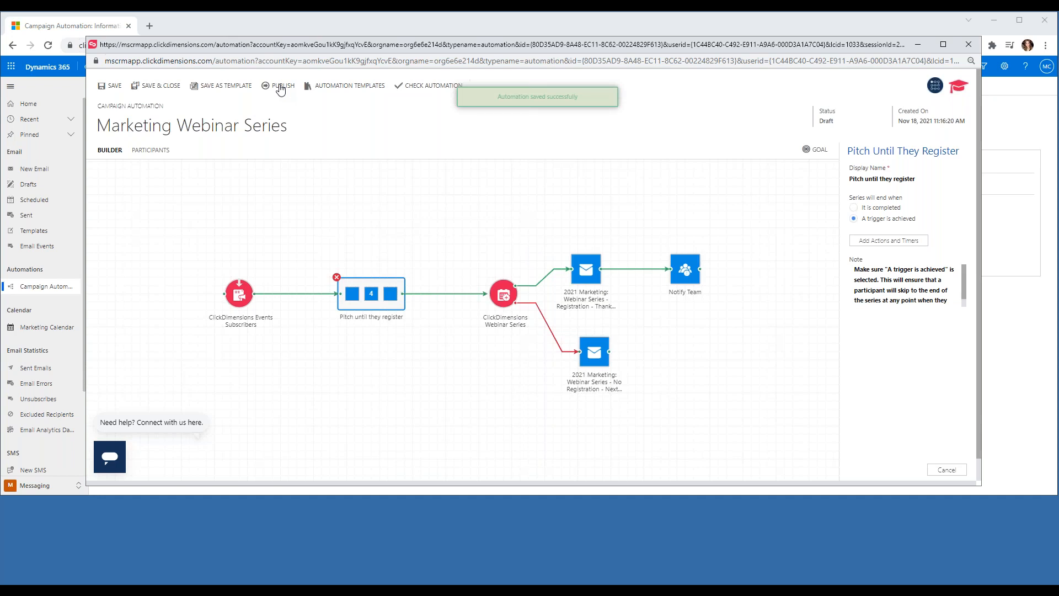
left_click(281, 88)
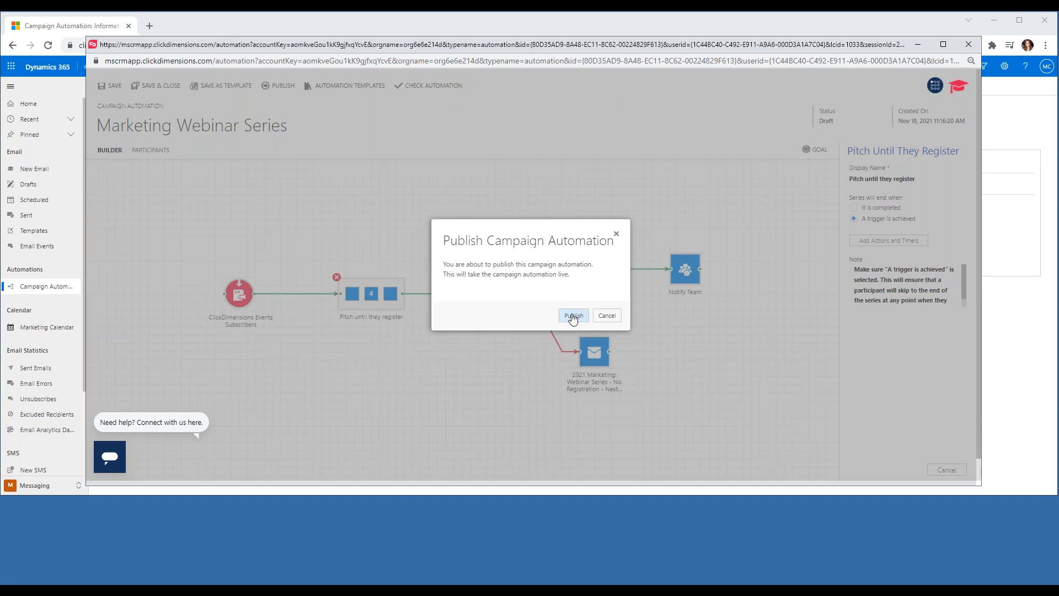
left_click(574, 317)
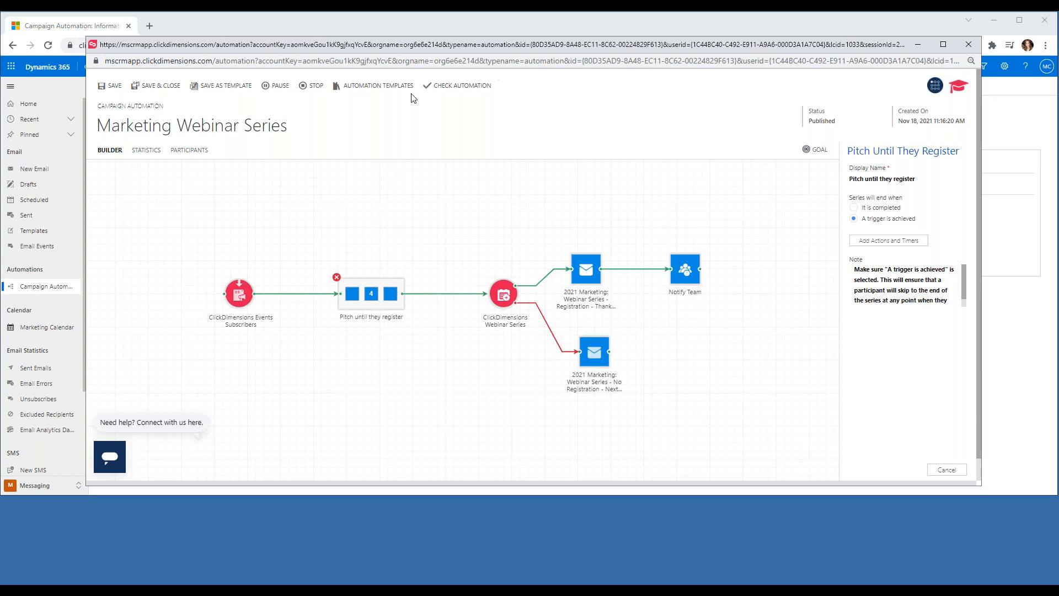
left_click(379, 87)
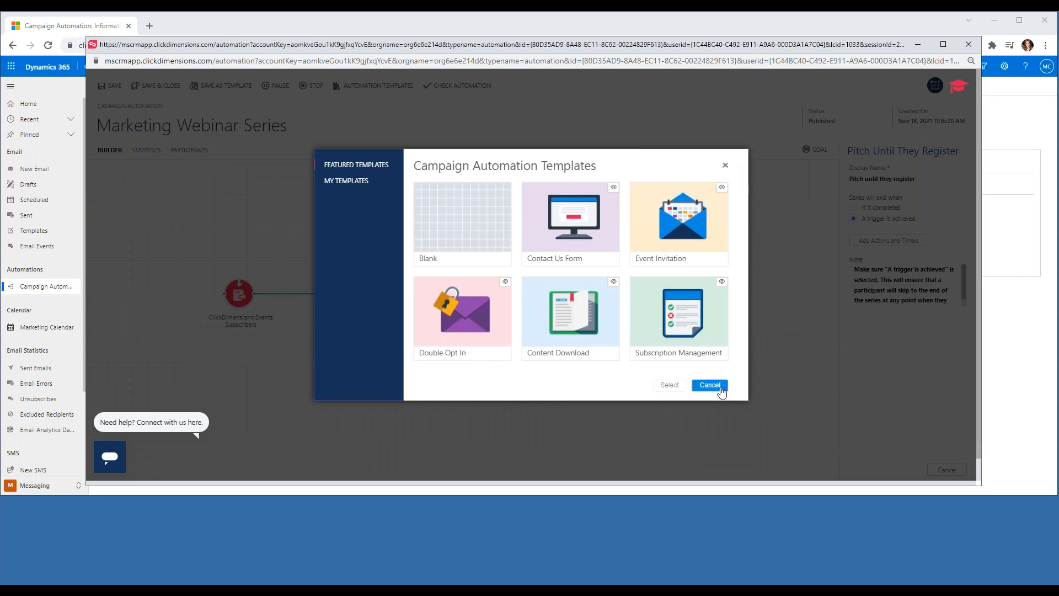
left_click(718, 386)
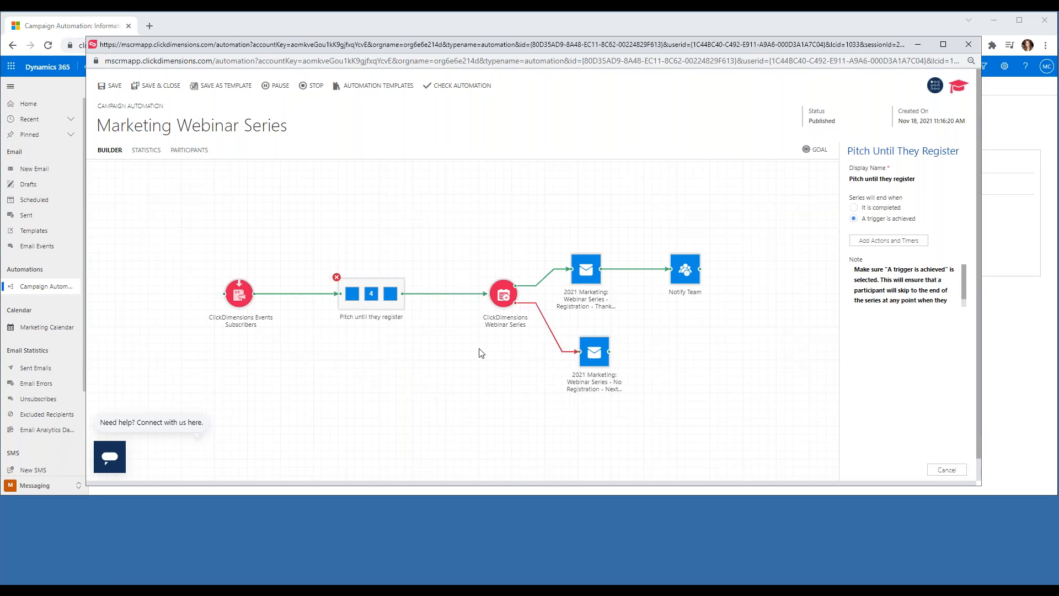
left_click(423, 239)
scroll(916, 372, "down", 5)
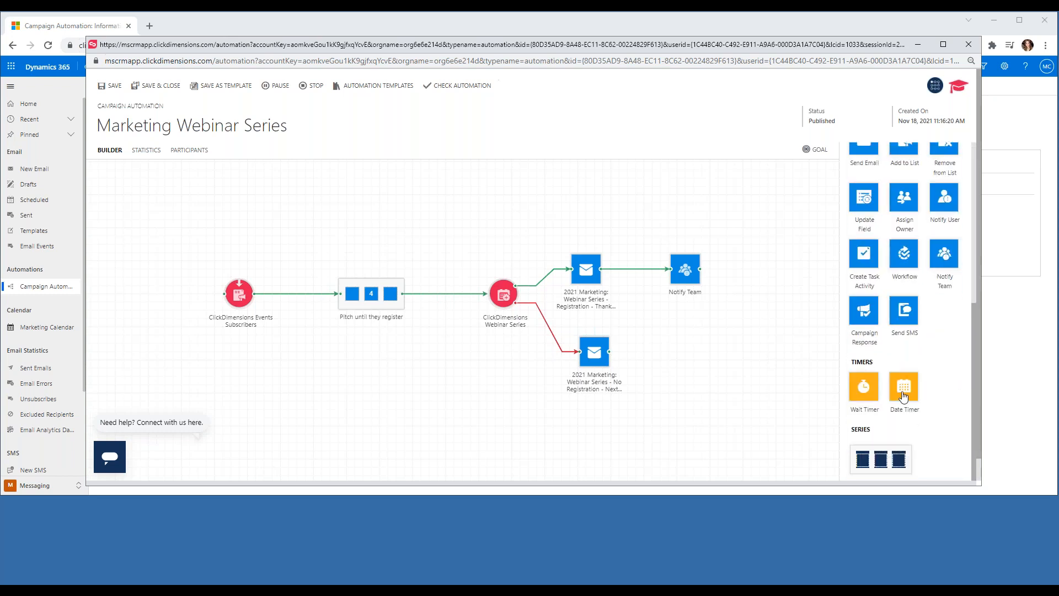
left_click_drag(904, 390, 291, 408)
left_click(288, 404)
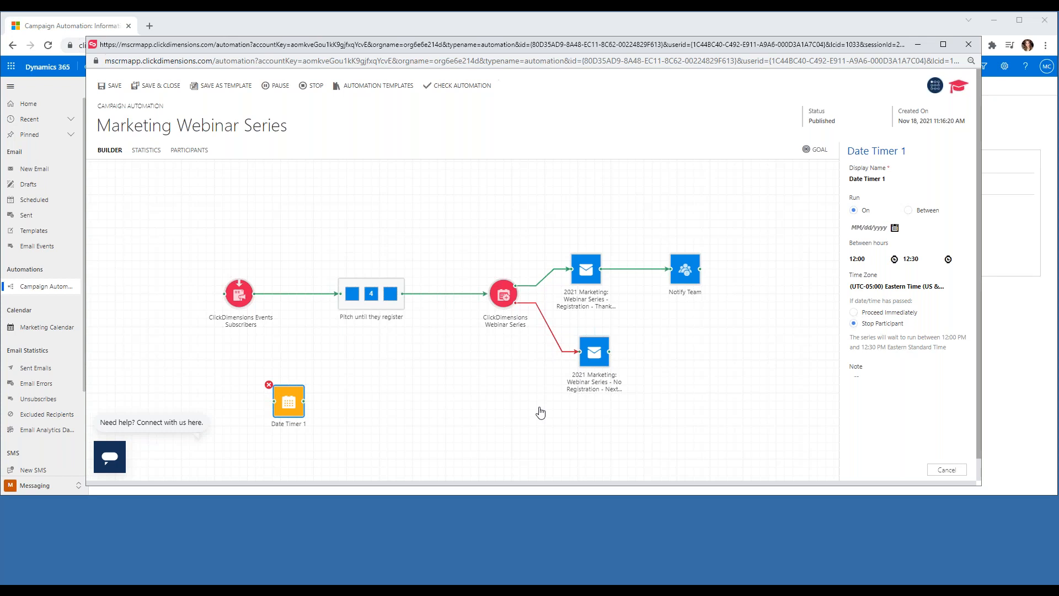
key("Delete")
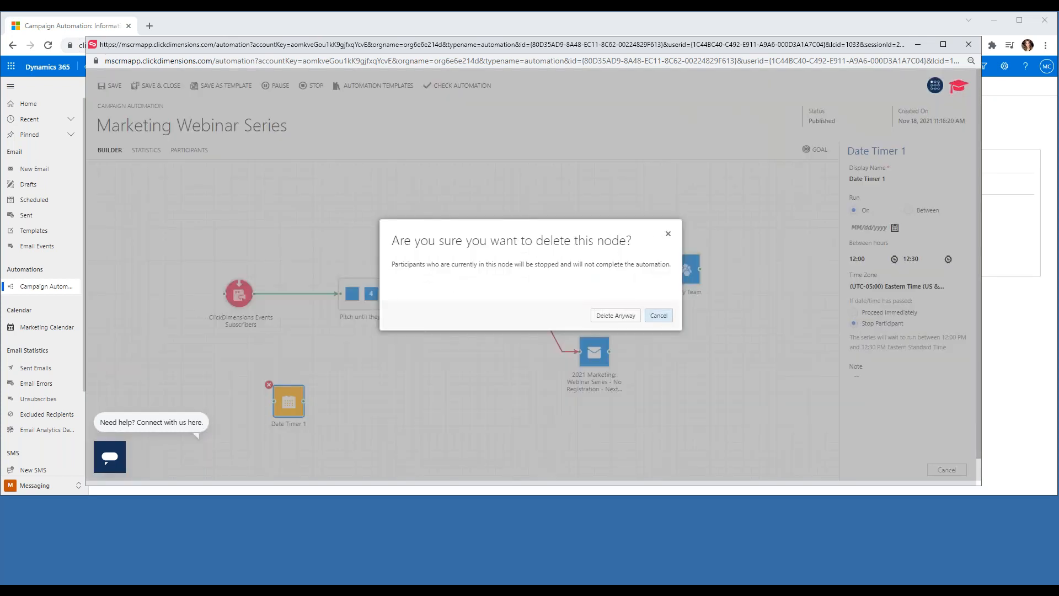
left_click(616, 315)
scroll(864, 331, "down", 5)
left_click_drag(864, 414, 362, 404)
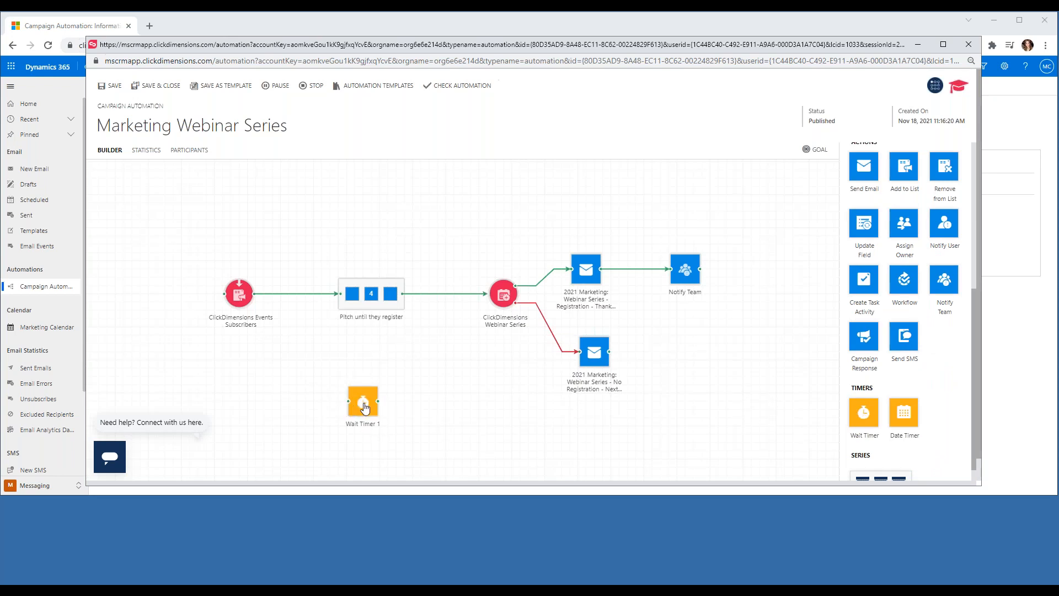
left_click(366, 404)
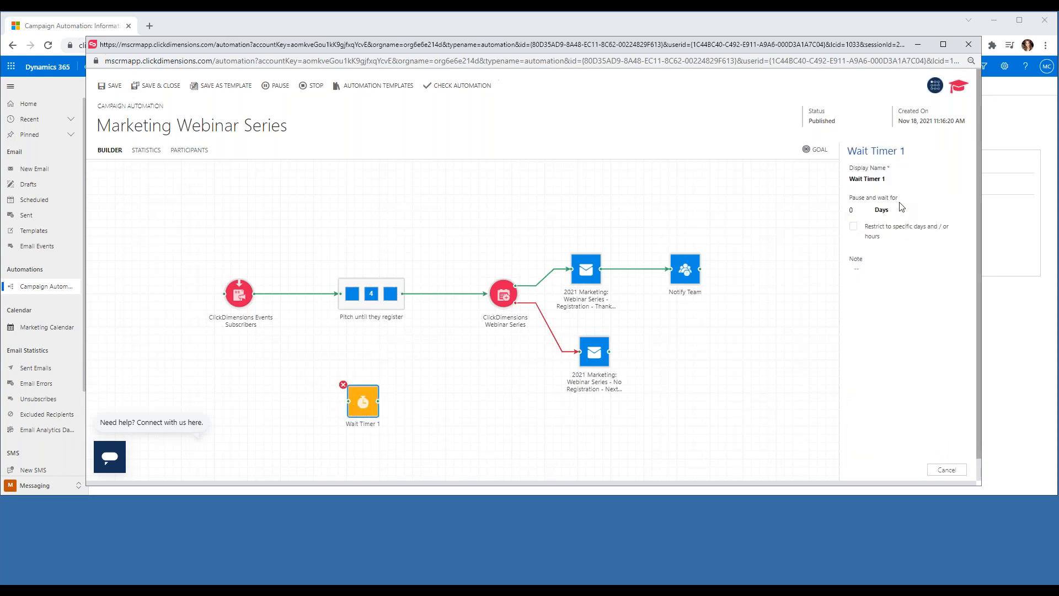
left_click(907, 213)
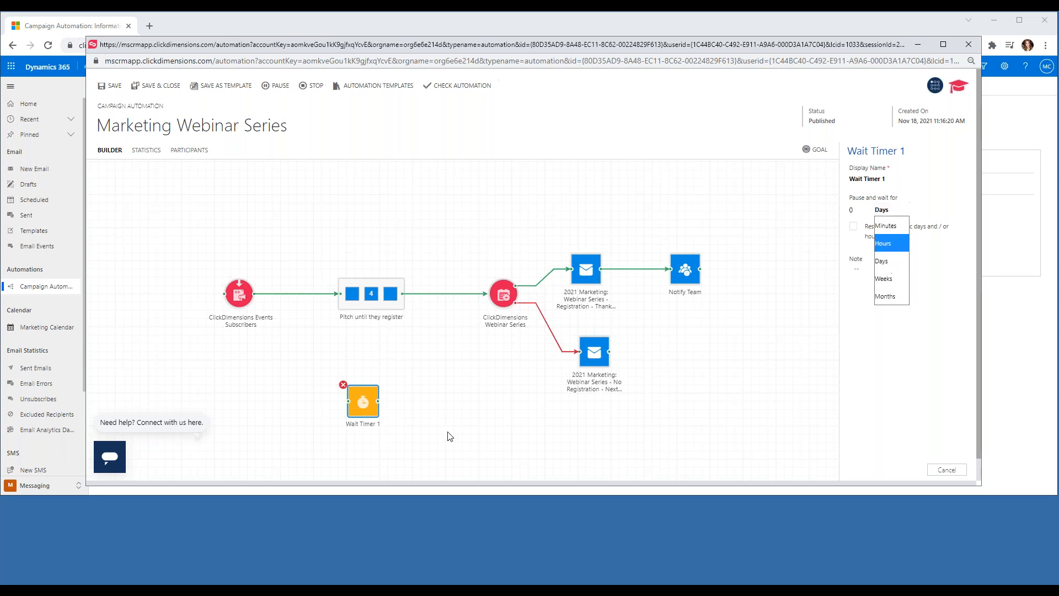
left_click(358, 379)
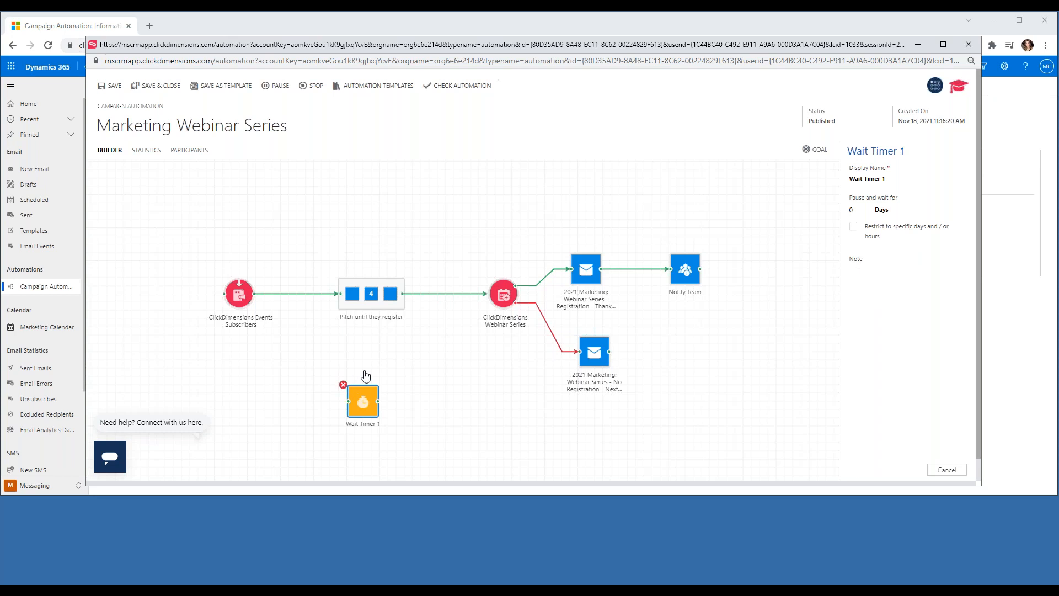
key("Delete")
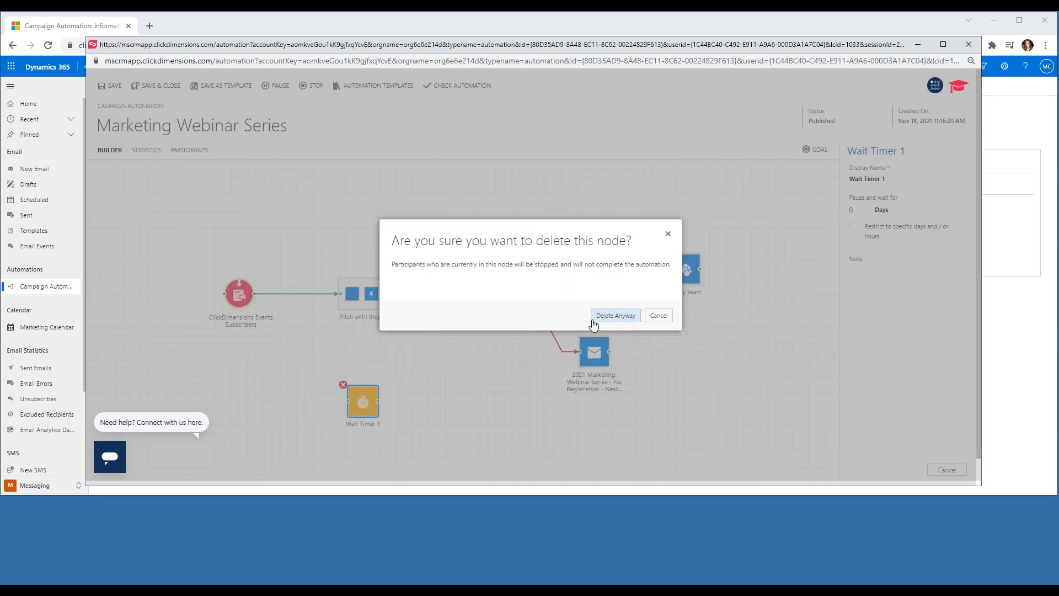
left_click(615, 316)
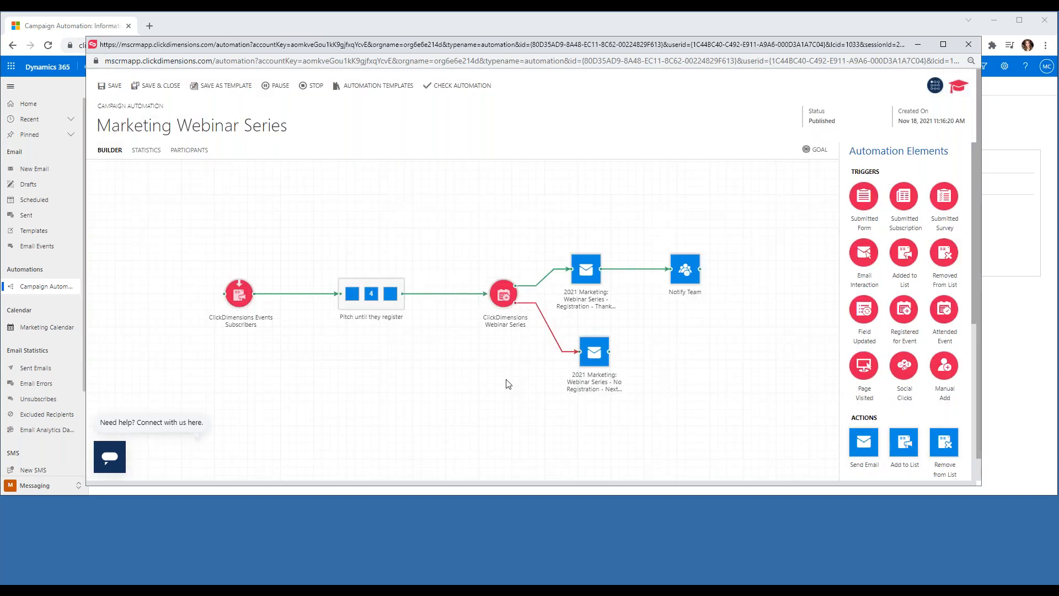